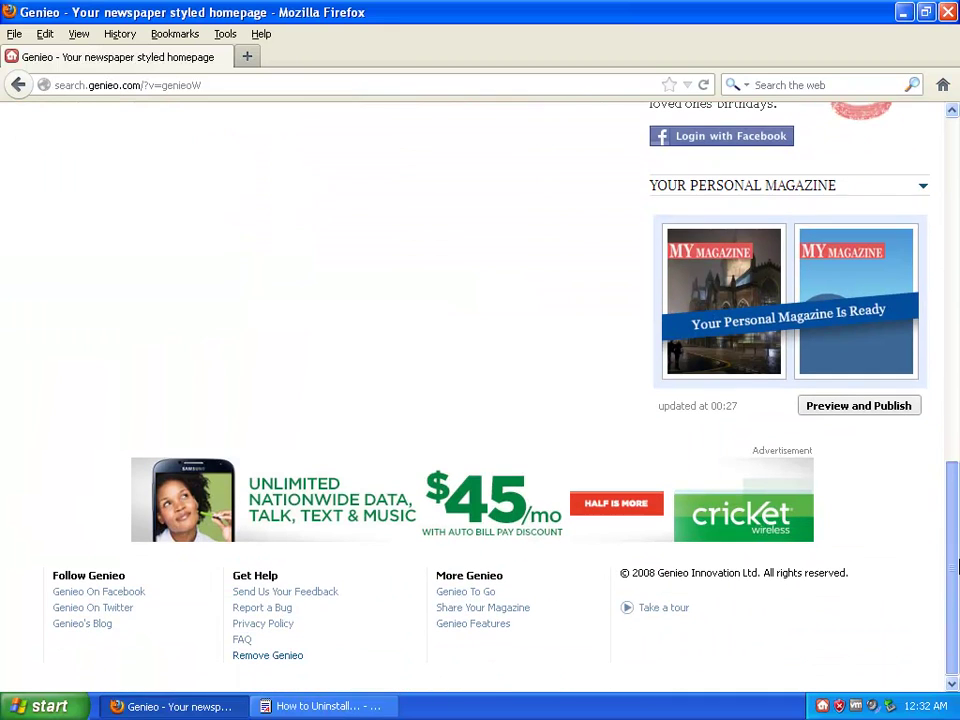
Step: Examine the copyright notice on the Genieo page, then switch to WordPad and read the note and six removal instructions
drag(679, 576, 848, 573)
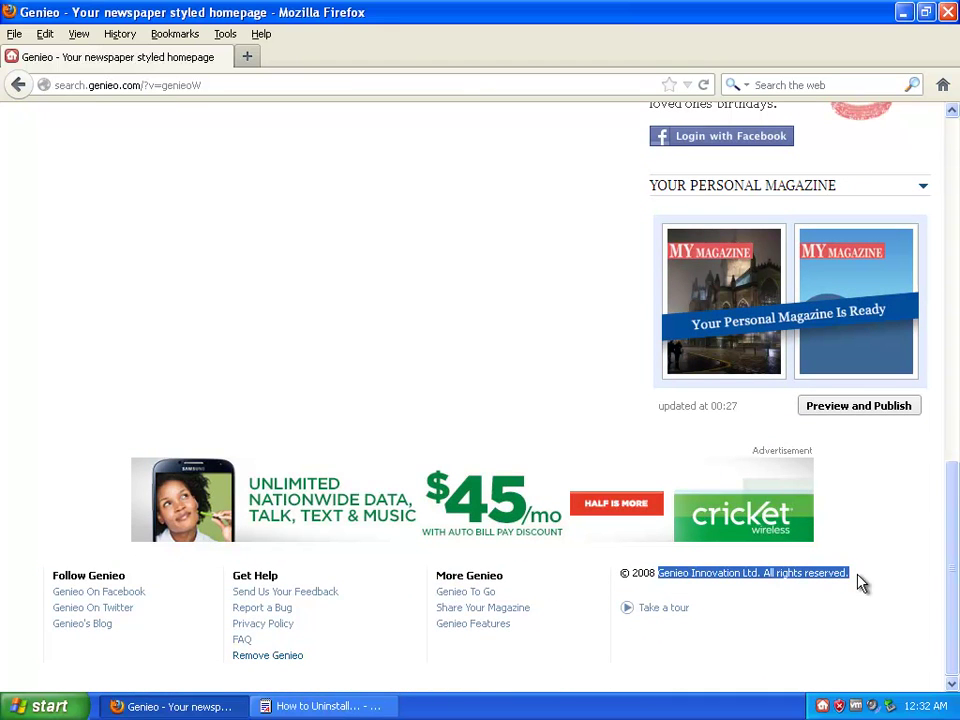
click(321, 705)
drag(291, 226, 5, 196)
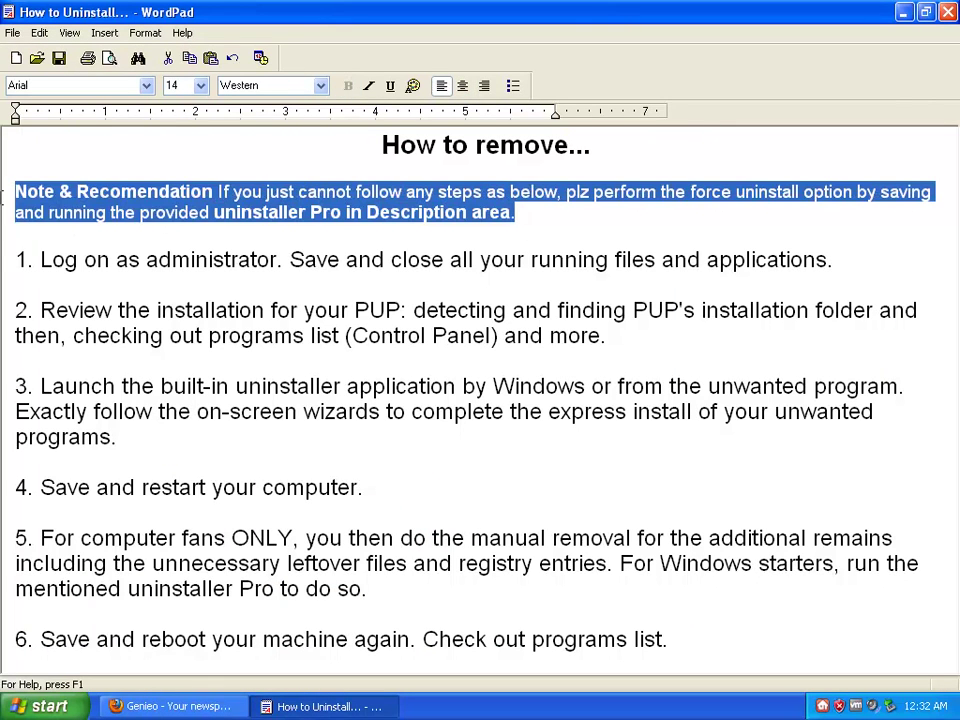
drag(73, 275, 4, 264)
drag(86, 306, 6, 316)
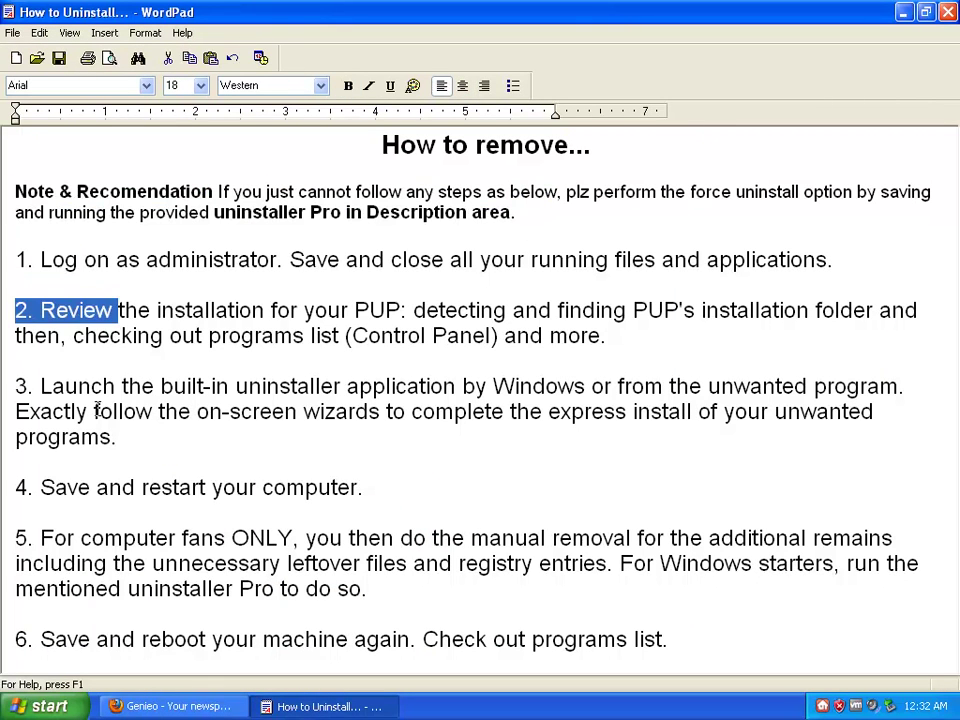
drag(158, 412, 6, 408)
drag(90, 487, 8, 489)
drag(109, 563, 8, 565)
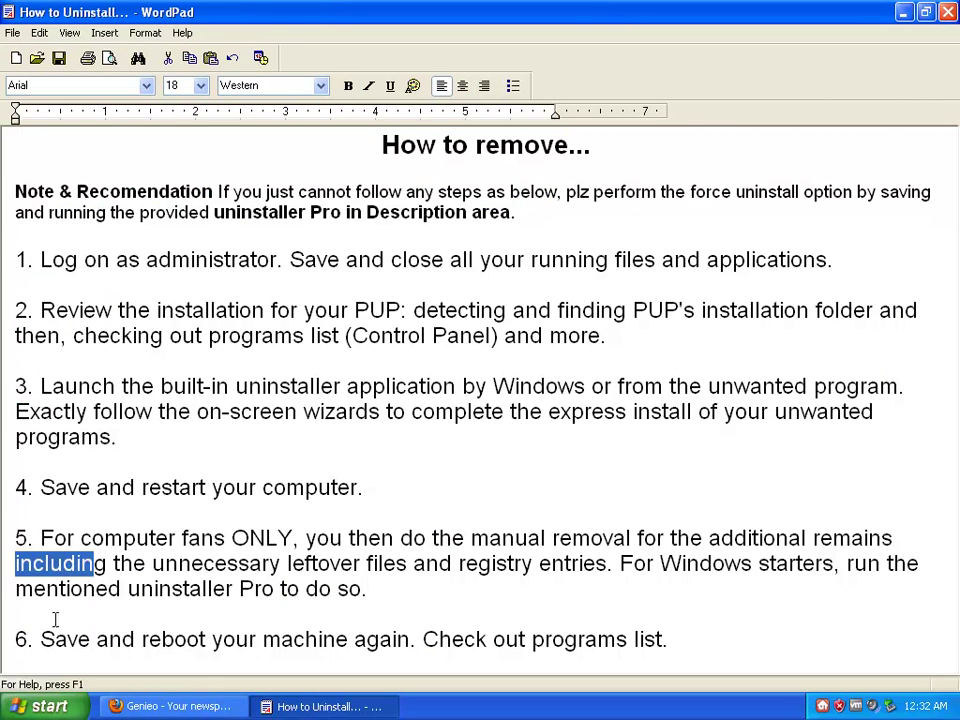
drag(96, 640, 6, 645)
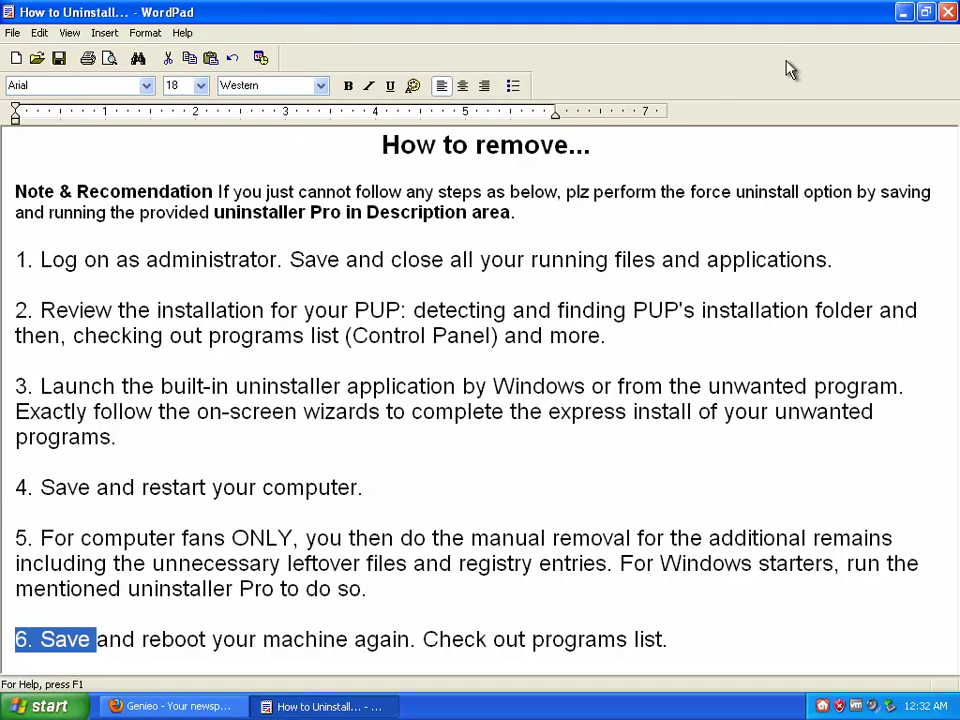
Step: Close the instructions document and the browser, and show the running processes in Windows Task Manager with gentray.exe selected
click(946, 13)
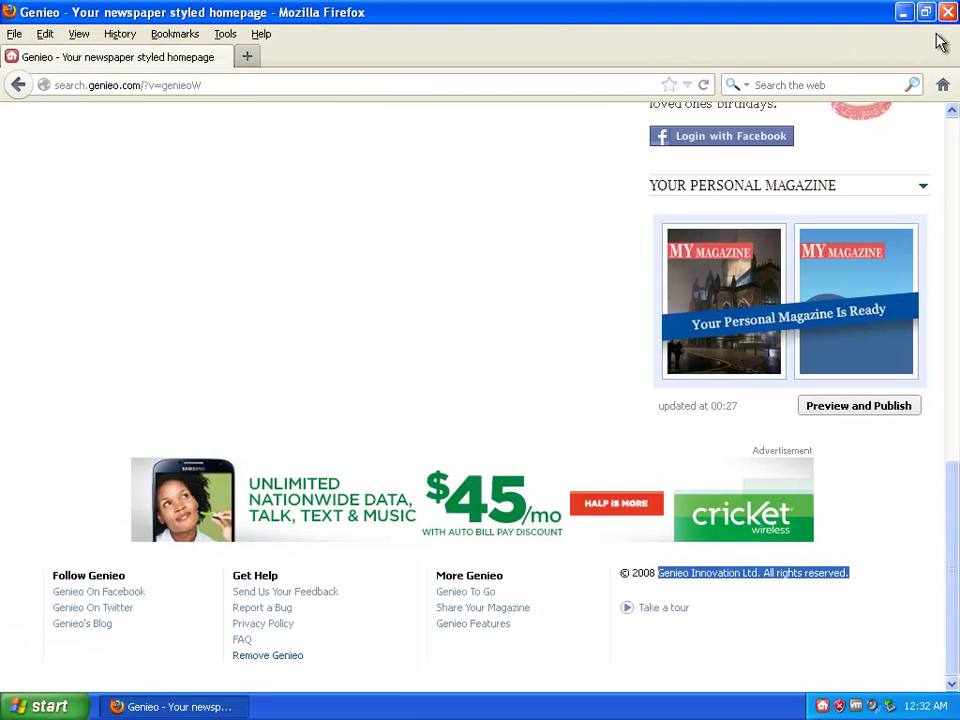
click(948, 14)
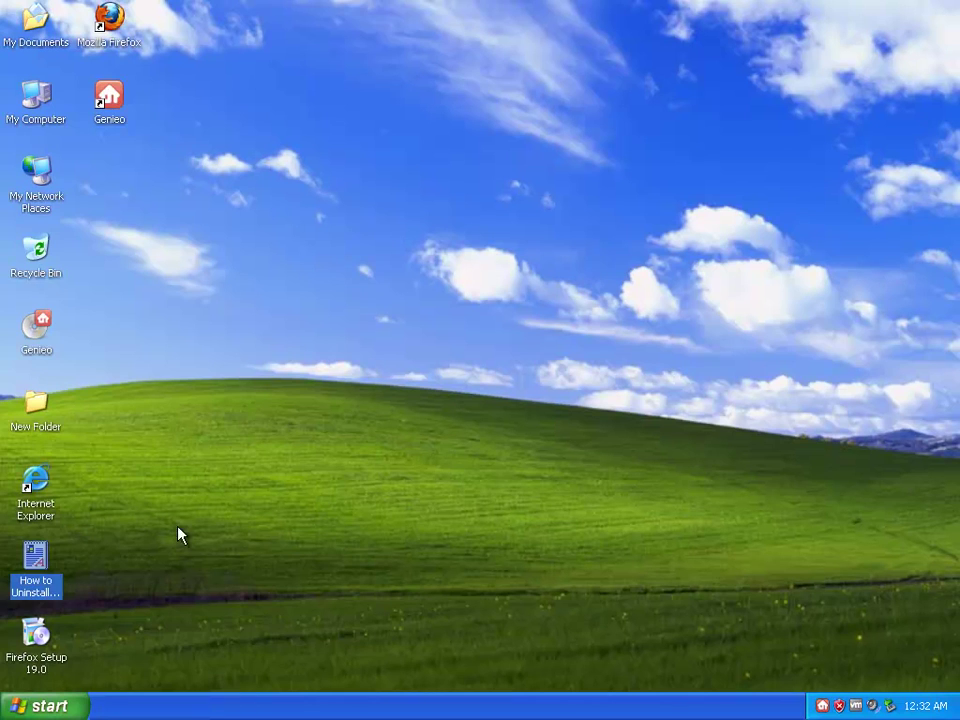
right_click(155, 711)
click(185, 652)
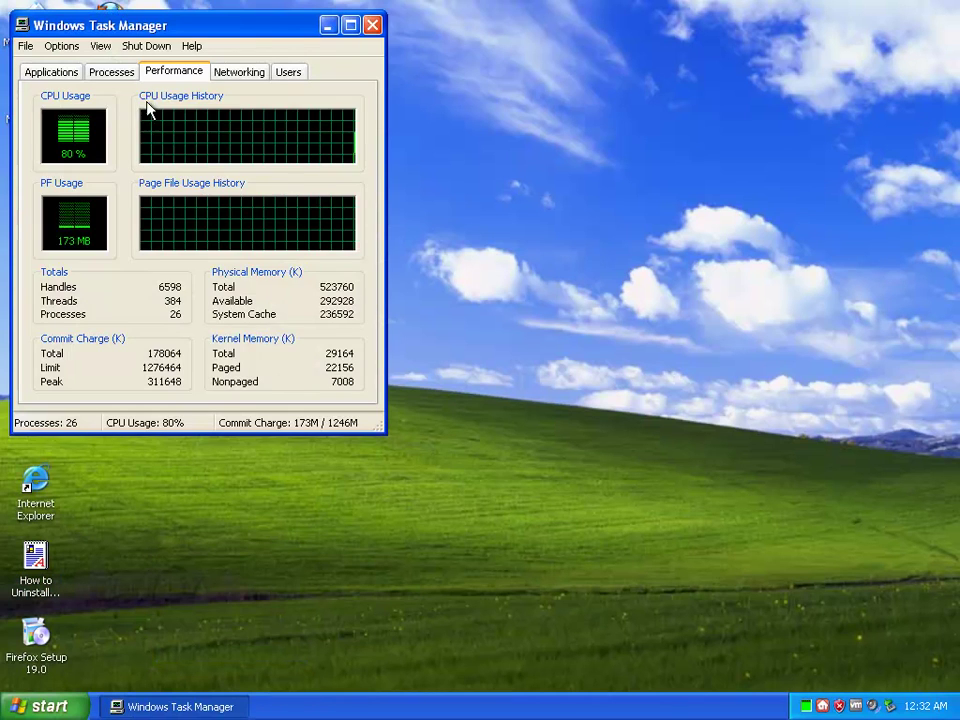
click(127, 78)
drag(133, 23, 441, 207)
click(405, 306)
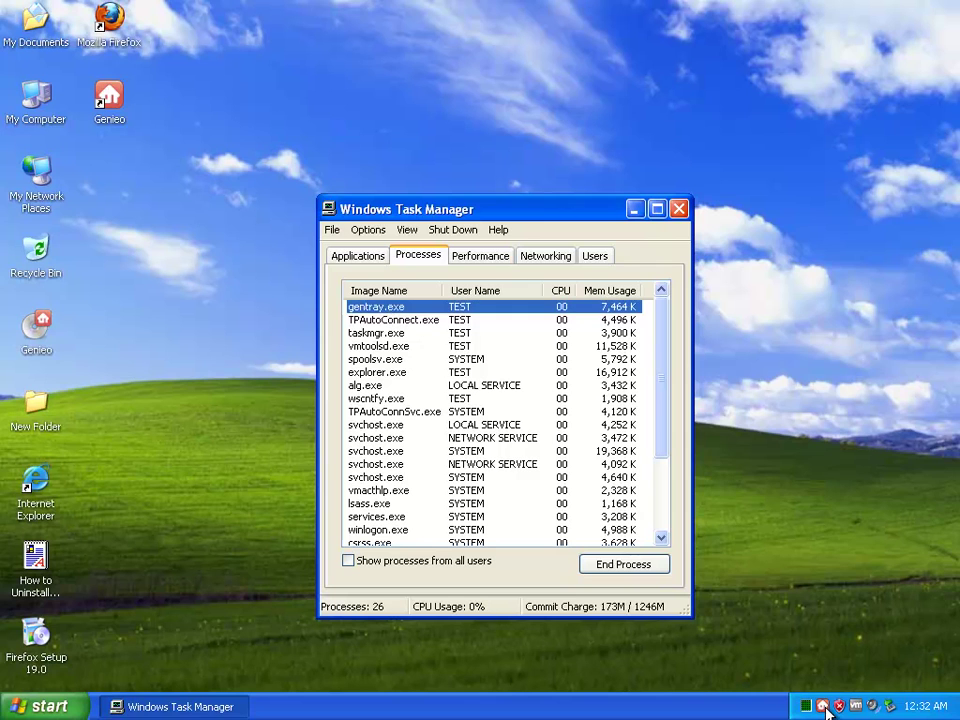
Step: Quit the Genieo notification area program and end the genupdater.exe process in Task Manager
right_click(824, 706)
click(851, 694)
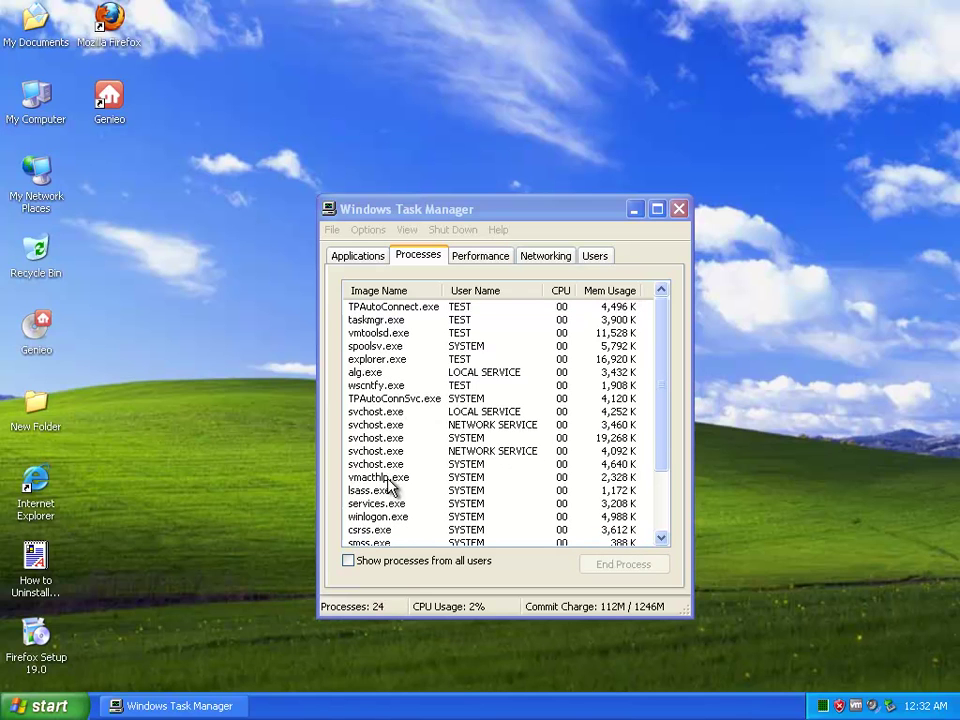
click(394, 478)
scroll(398, 490, down, 2)
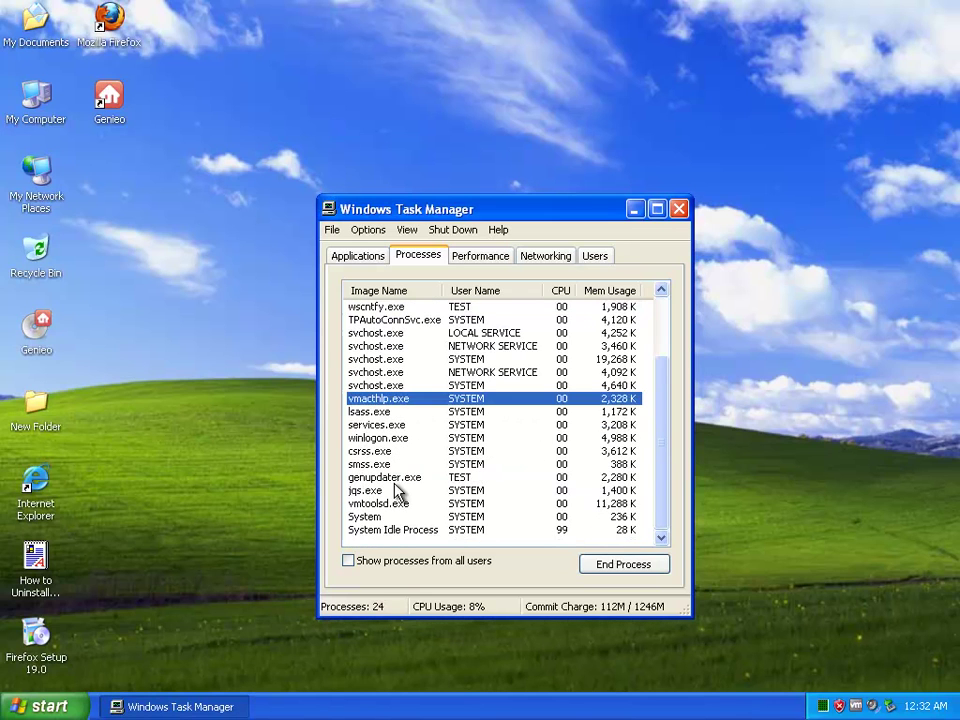
click(395, 479)
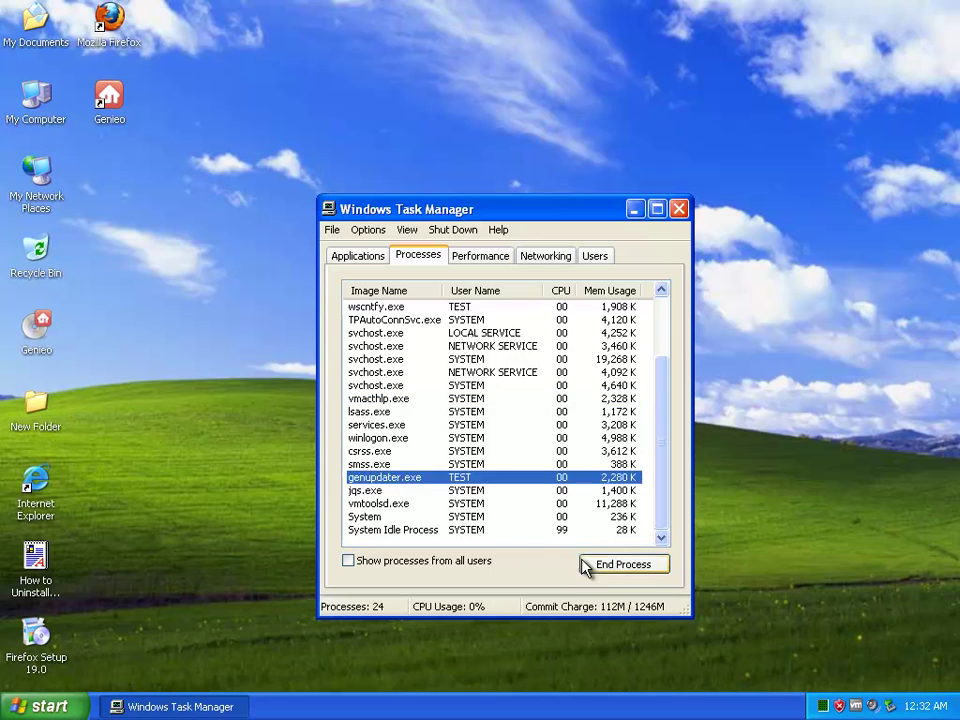
click(575, 564)
click(465, 426)
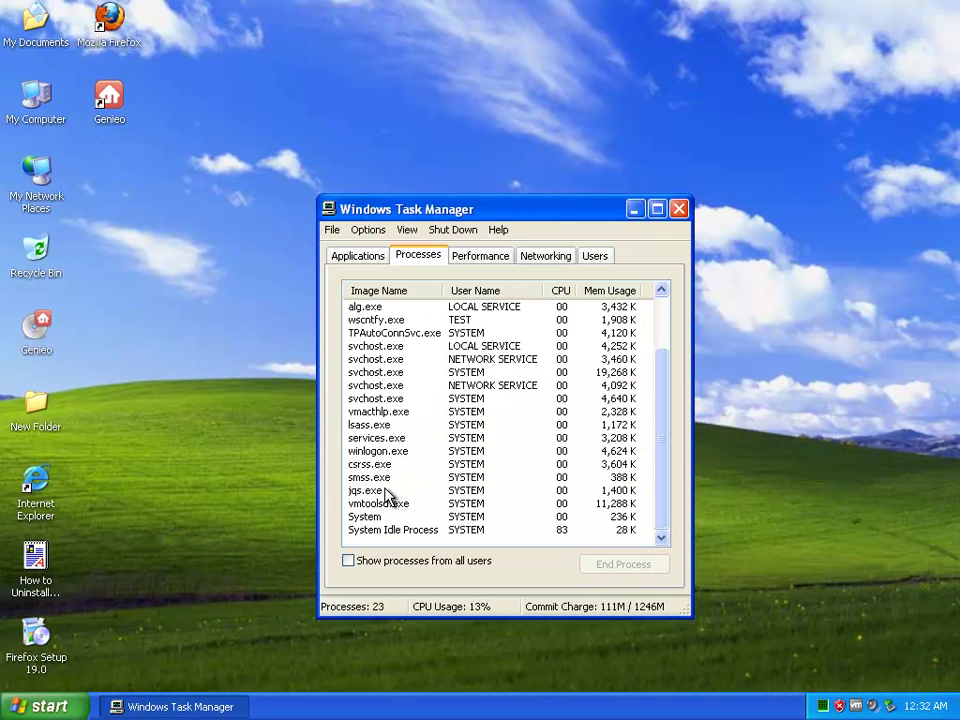
Step: End the jqs.exe process, and minimize Task Manager to return to a refreshed desktop
click(388, 490)
click(606, 568)
click(465, 430)
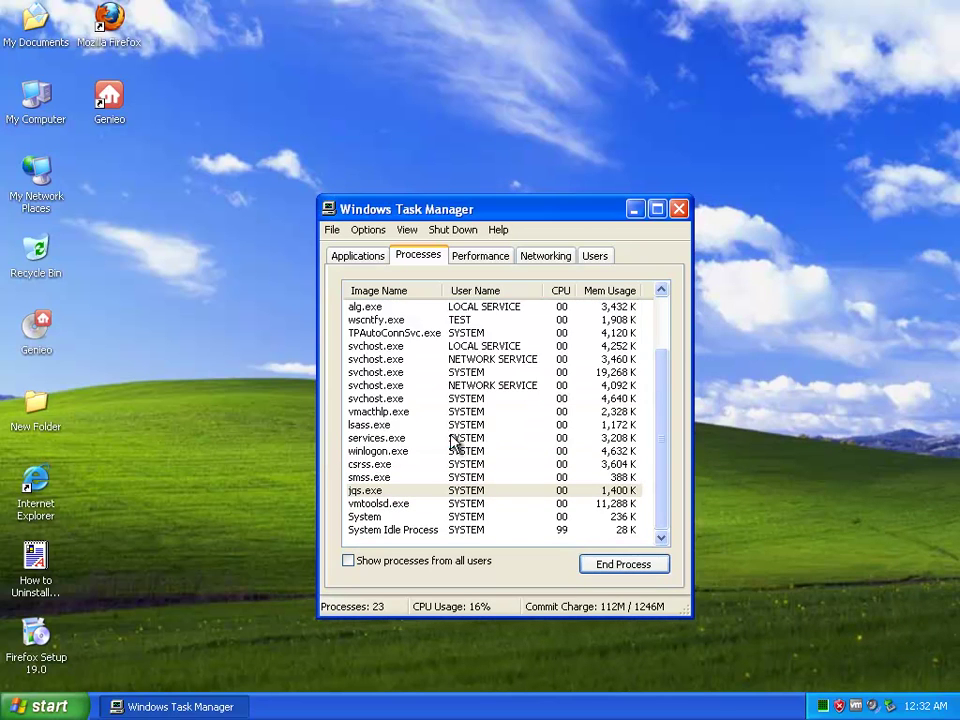
click(460, 490)
scroll(461, 476, up, 2)
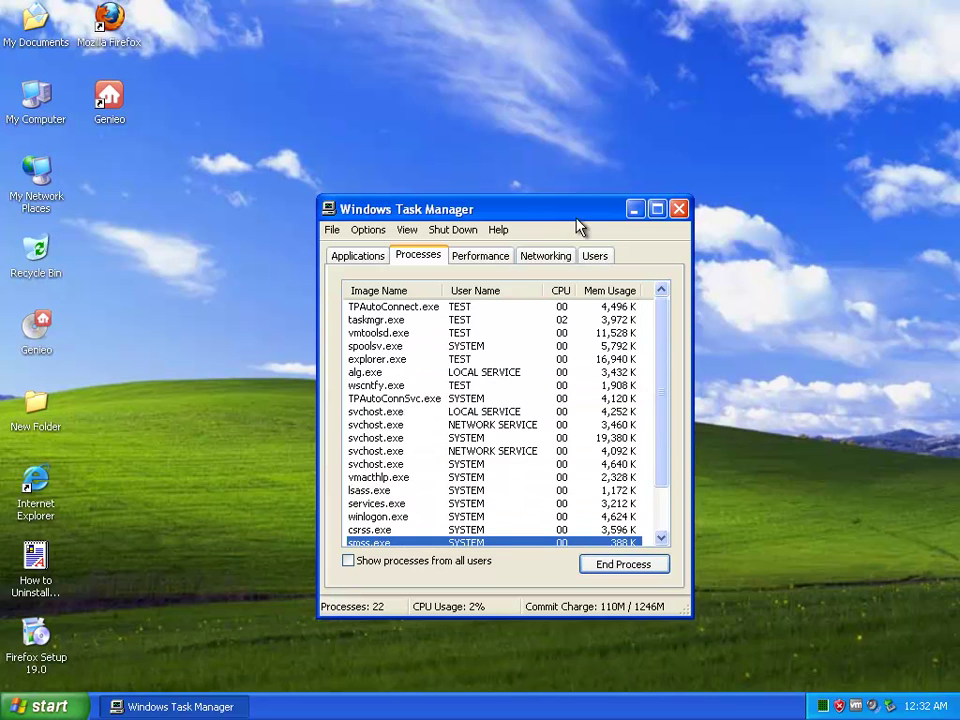
click(634, 209)
right_click(317, 244)
click(320, 265)
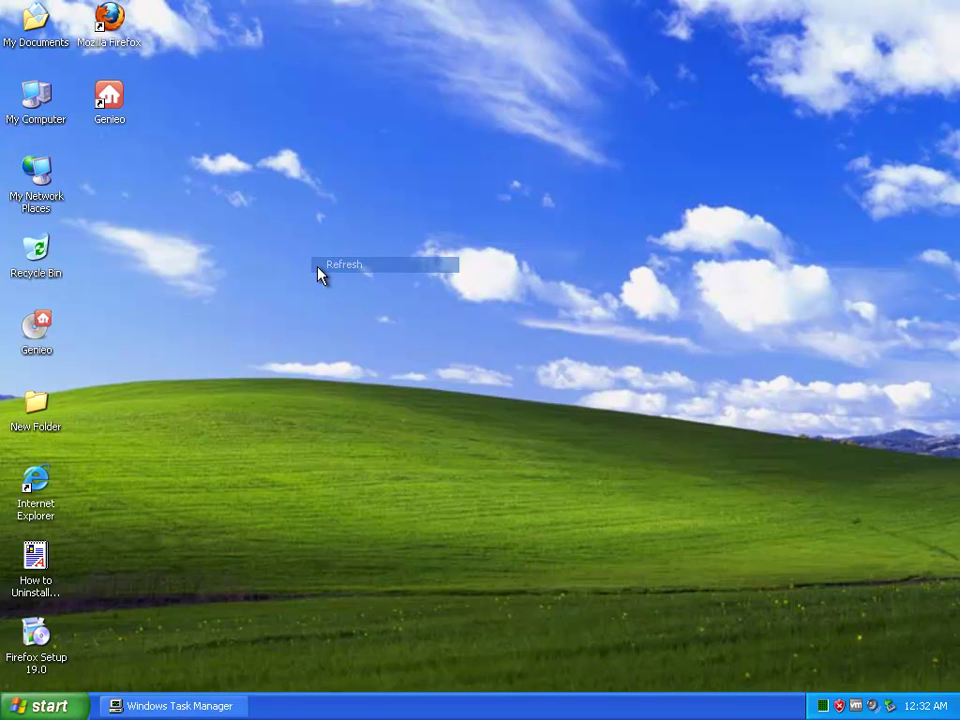
Step: Locate the target folder of the Genieo desktop shortcut through its properties, and inspect the shortcut's target path
right_click(111, 103)
click(210, 355)
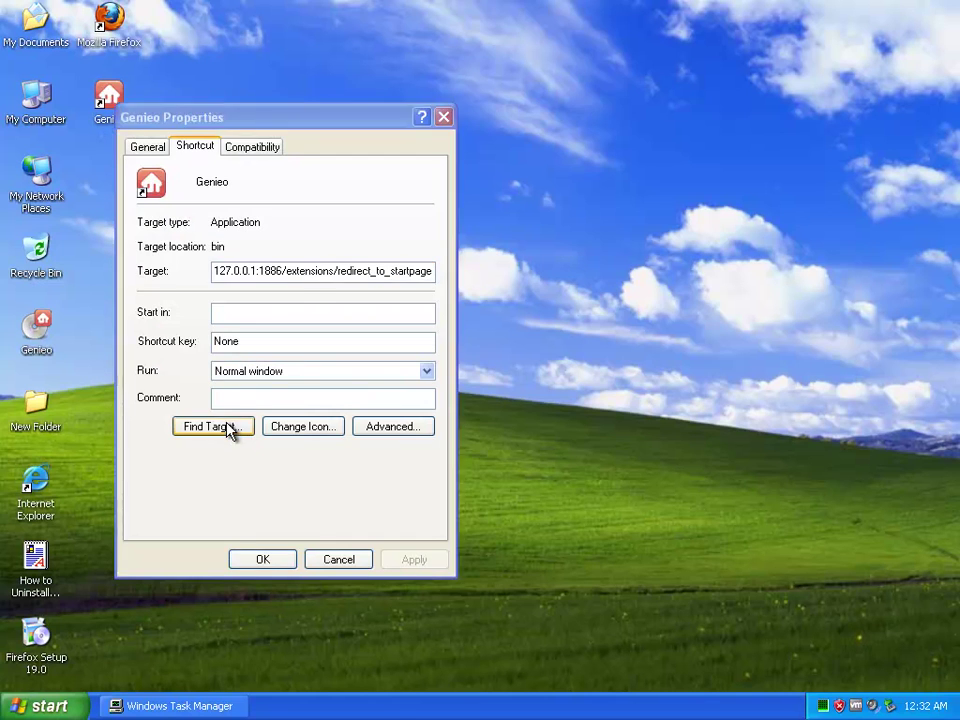
click(228, 428)
click(710, 44)
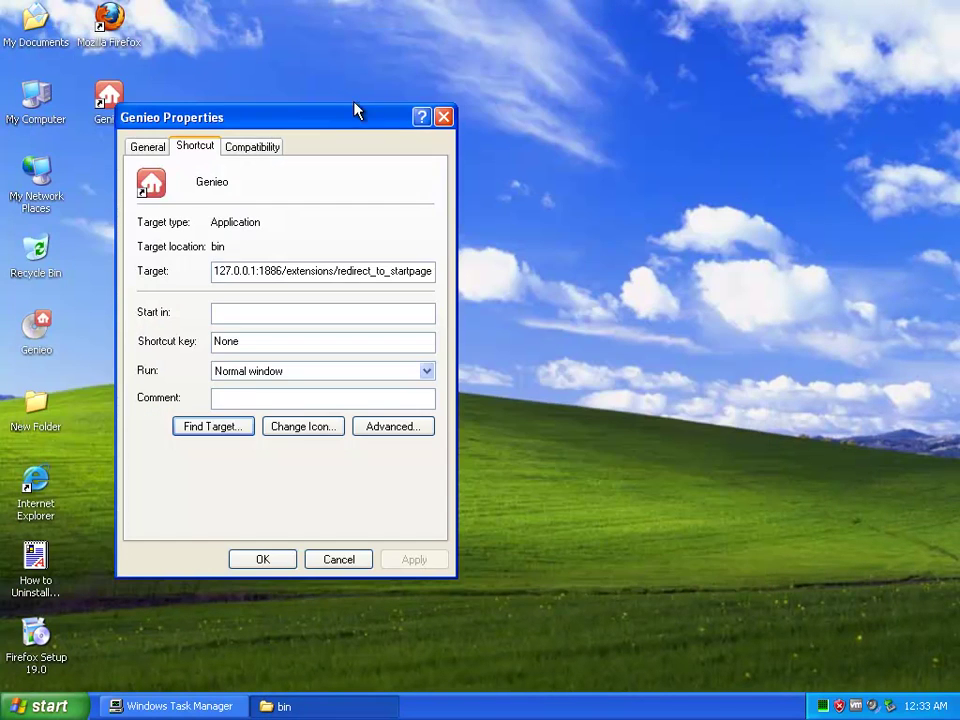
drag(315, 270, 214, 278)
click(443, 117)
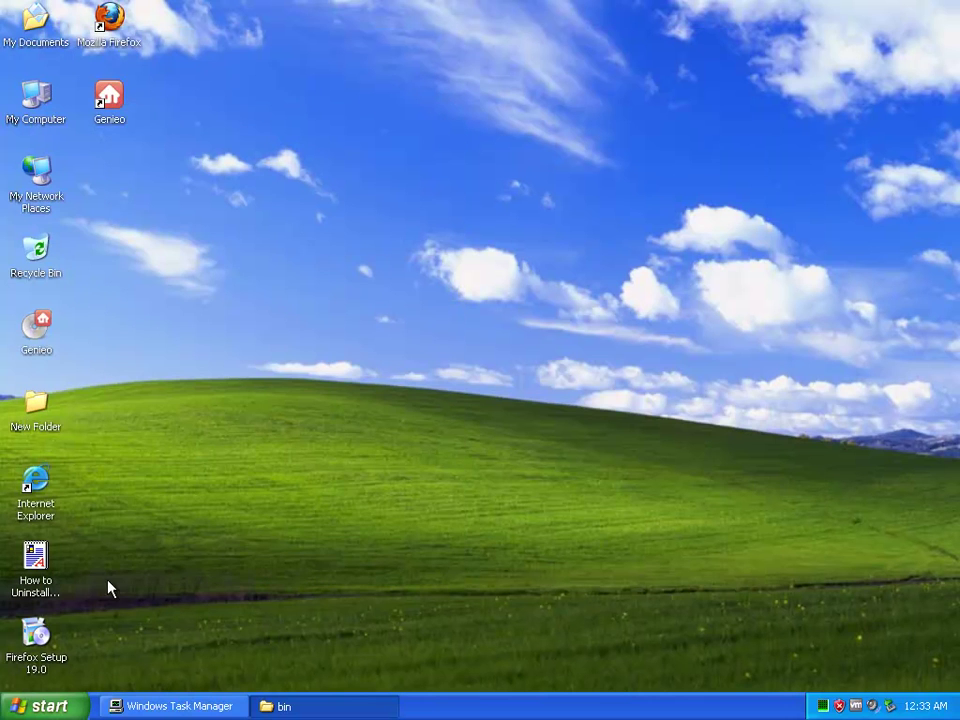
Step: Locate the target folder of the Uninstall Genieo program shortcut through its properties, and minimize that folder
click(45, 706)
mouse_move(106, 645)
mouse_move(294, 639)
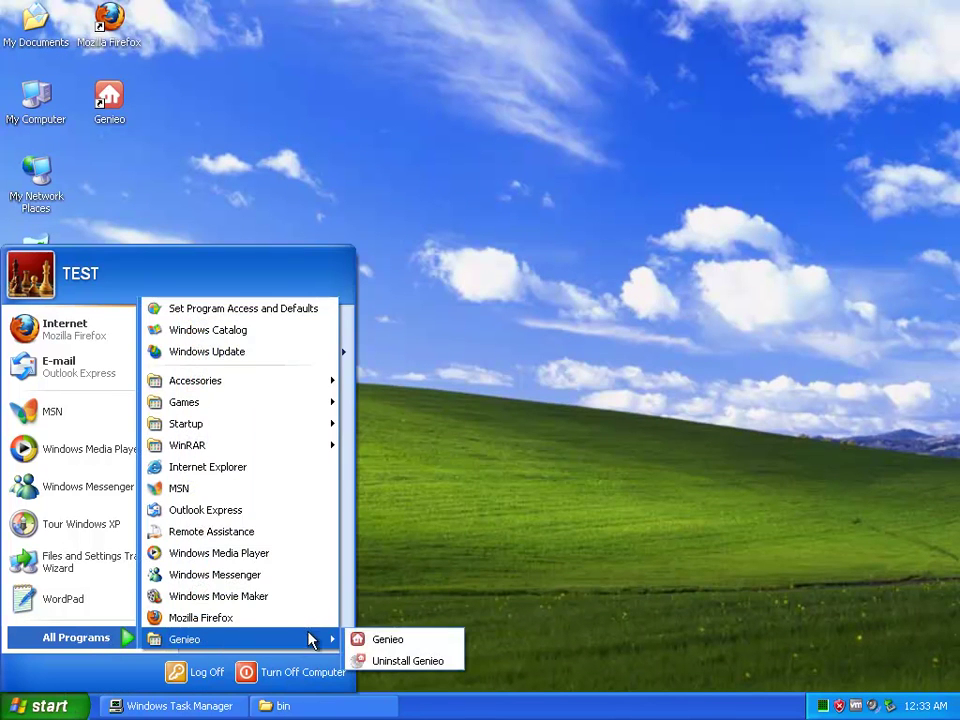
right_click(372, 660)
click(381, 641)
click(146, 405)
click(391, 96)
click(772, 124)
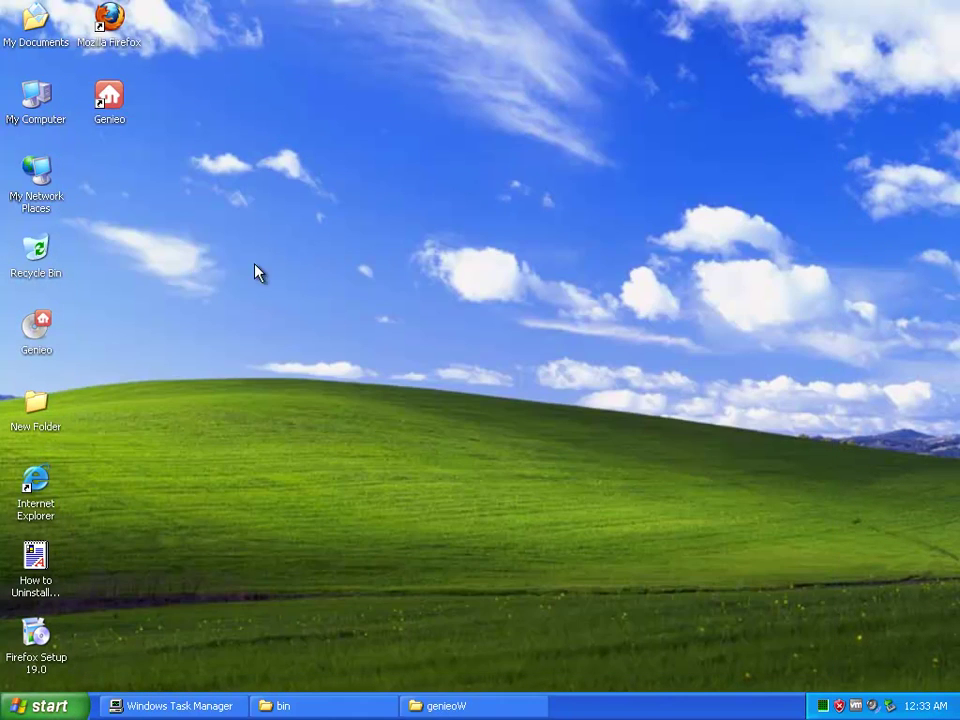
Step: Open Add or Remove Programs in Control Panel and start removing Genieo
click(60, 706)
click(296, 480)
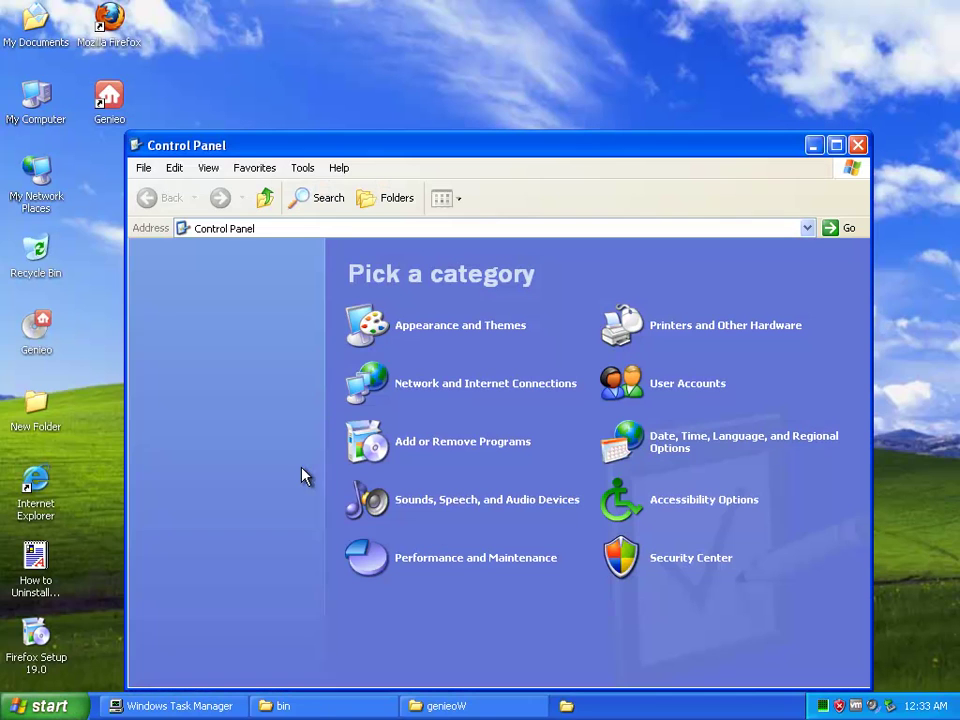
click(474, 447)
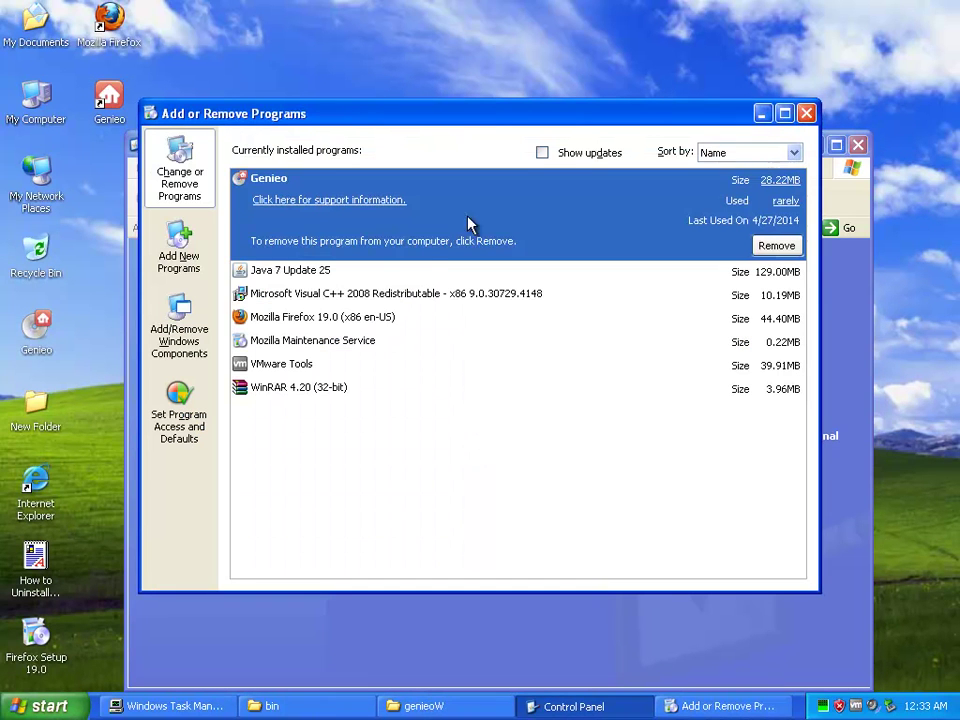
click(375, 278)
click(418, 189)
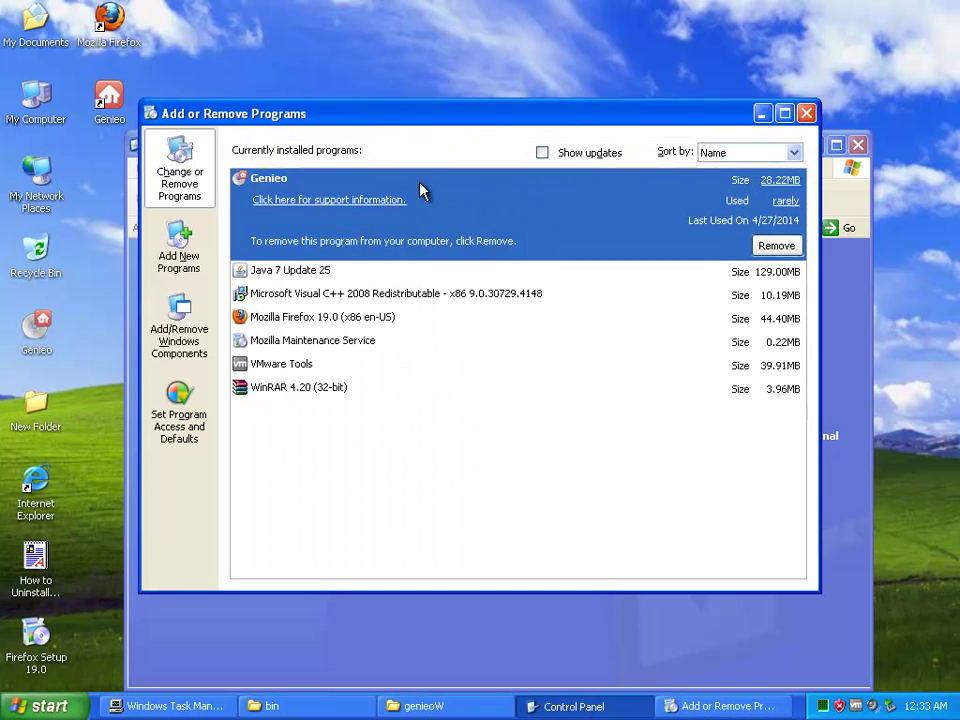
click(777, 246)
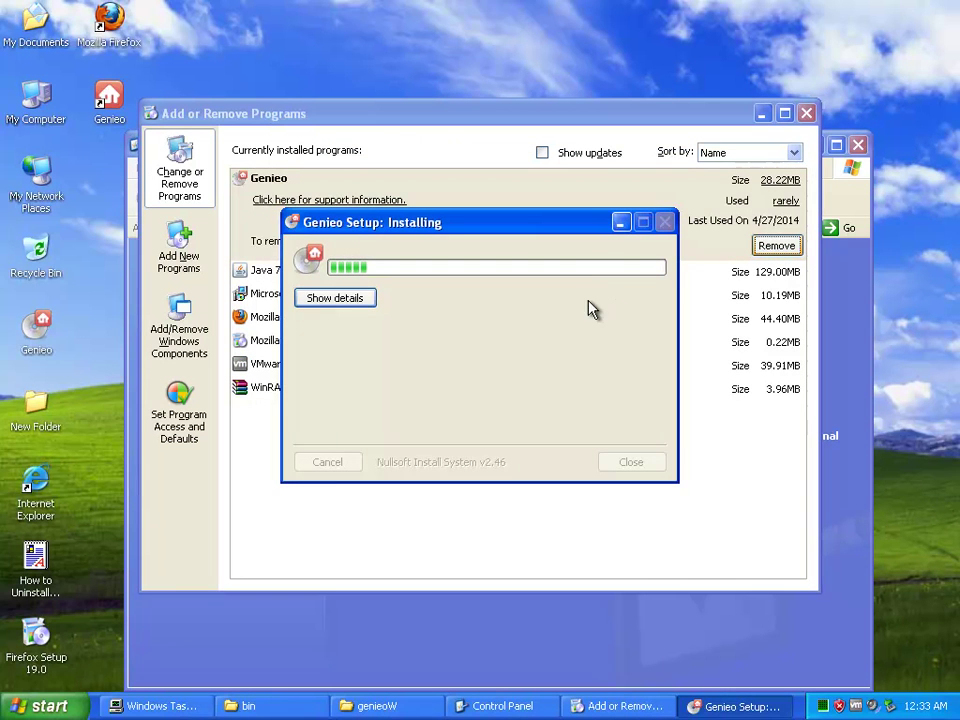
Step: Confirm the Genieo uninstall with both search provider removal and resetting the default homepage to the original settings enabled
click(384, 296)
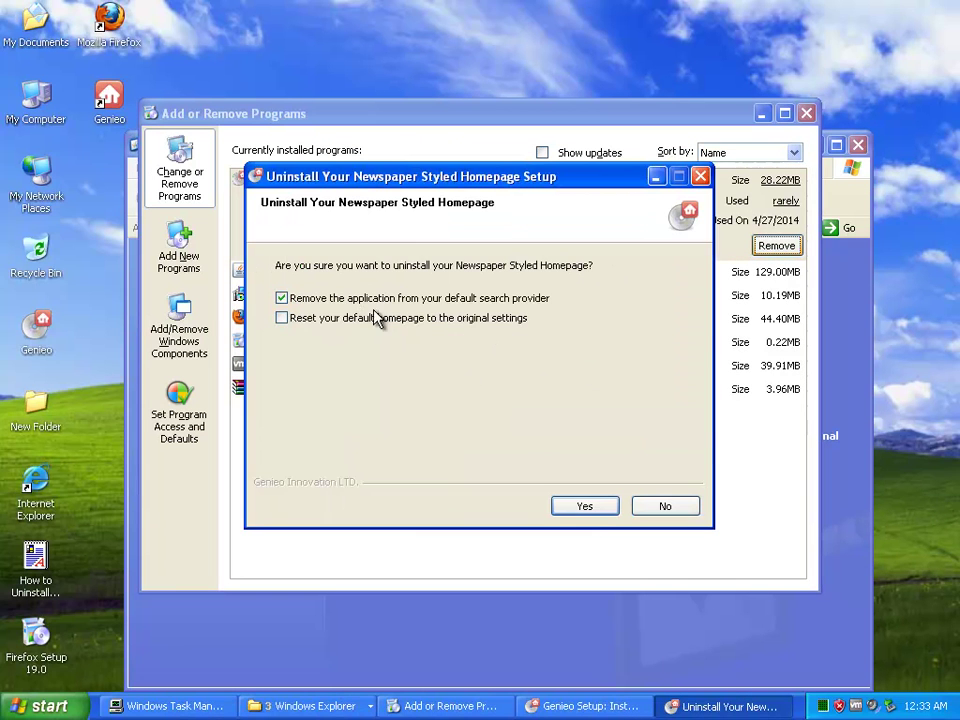
click(302, 317)
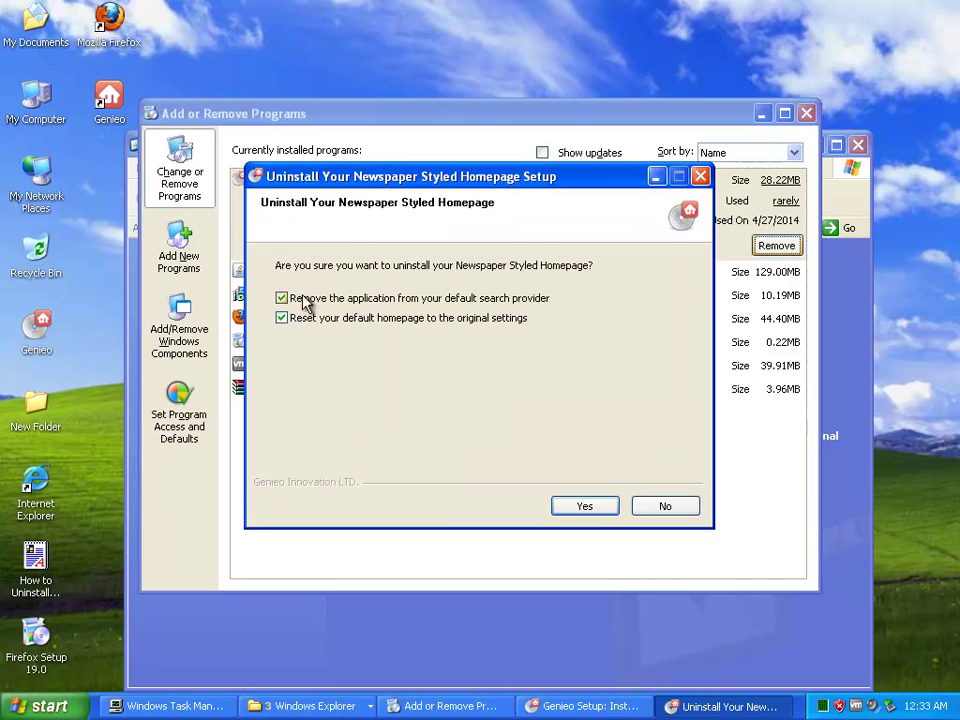
click(586, 507)
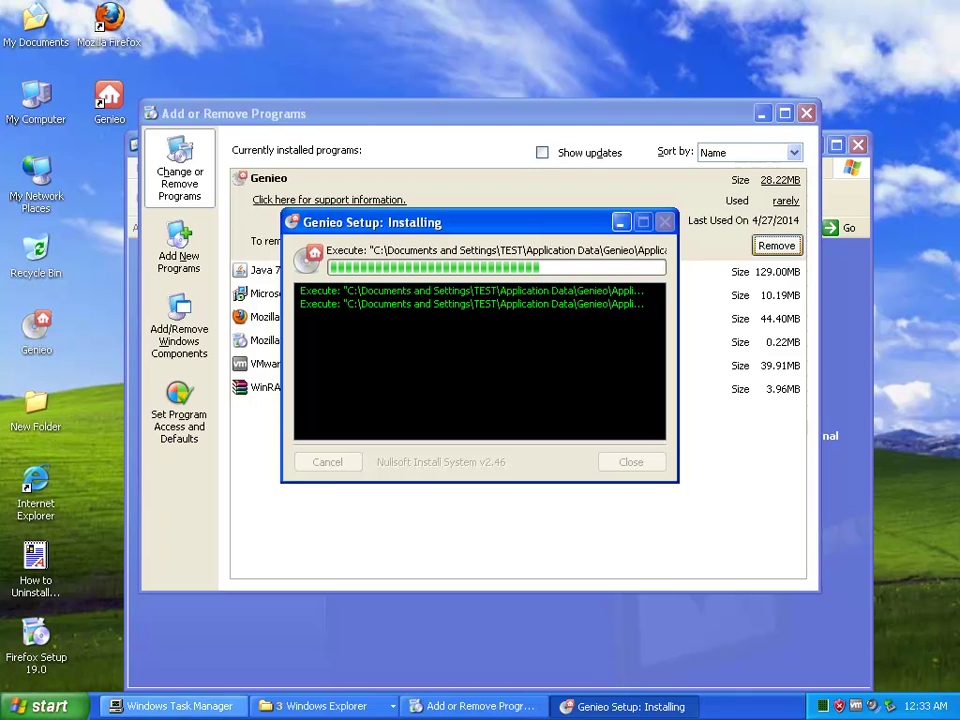
Step: Turn off grouping of similar taskbar buttons and turn on Quick Launch in the taskbar properties
right_click(718, 709)
click(737, 697)
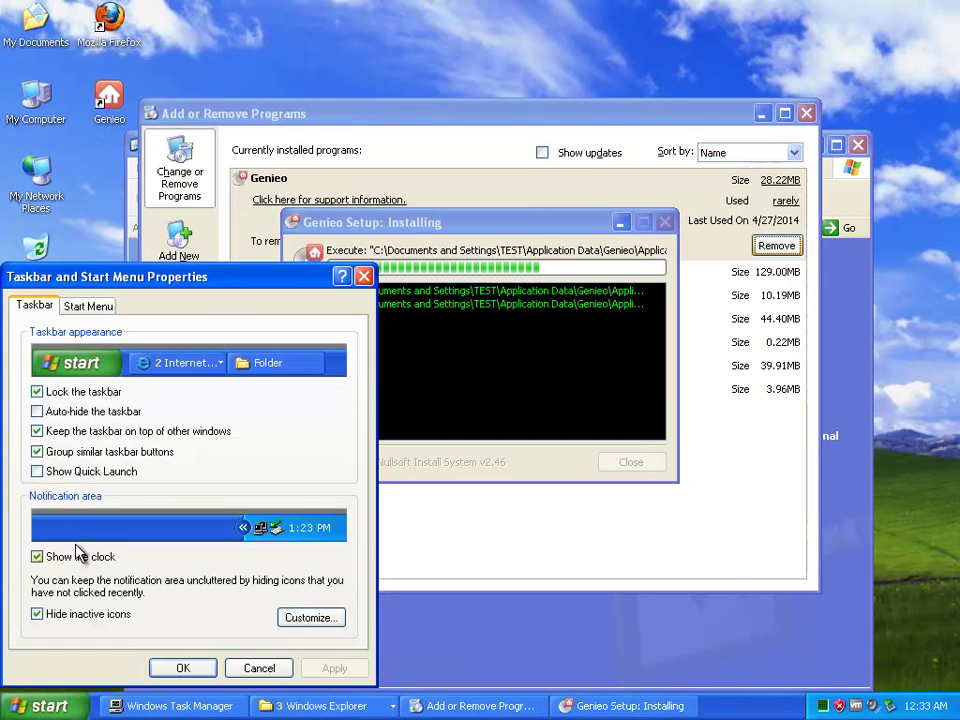
click(48, 452)
click(45, 471)
click(182, 667)
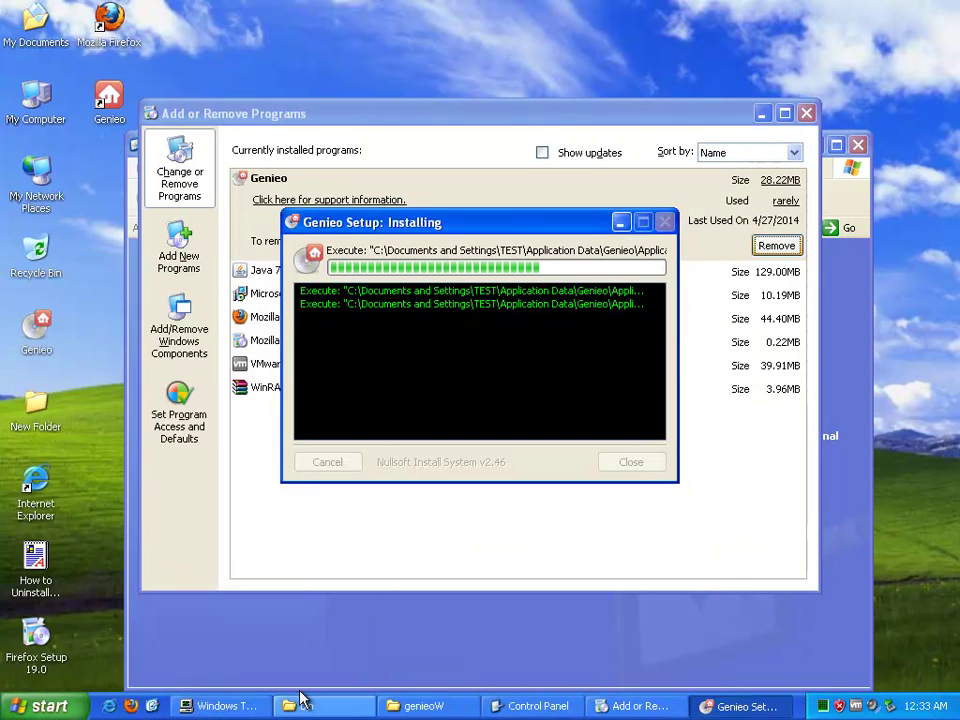
Step: Bring up the genieoW folder and rearrange the windows while the Genieo uninstall runs
click(412, 706)
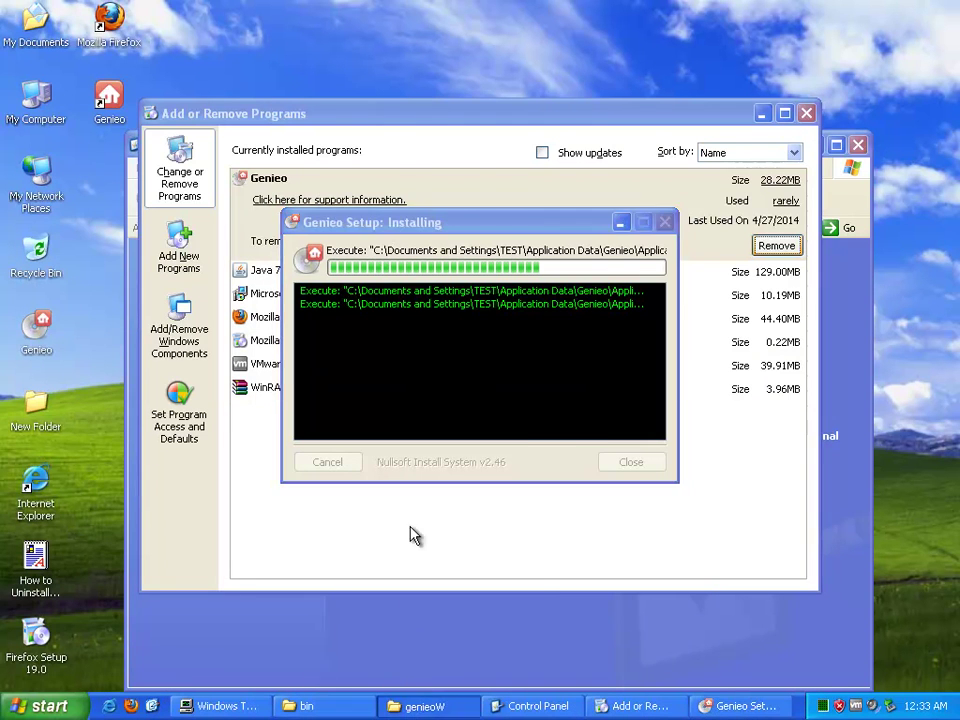
drag(530, 127, 640, 338)
mouse_move(712, 469)
drag(700, 336, 782, 527)
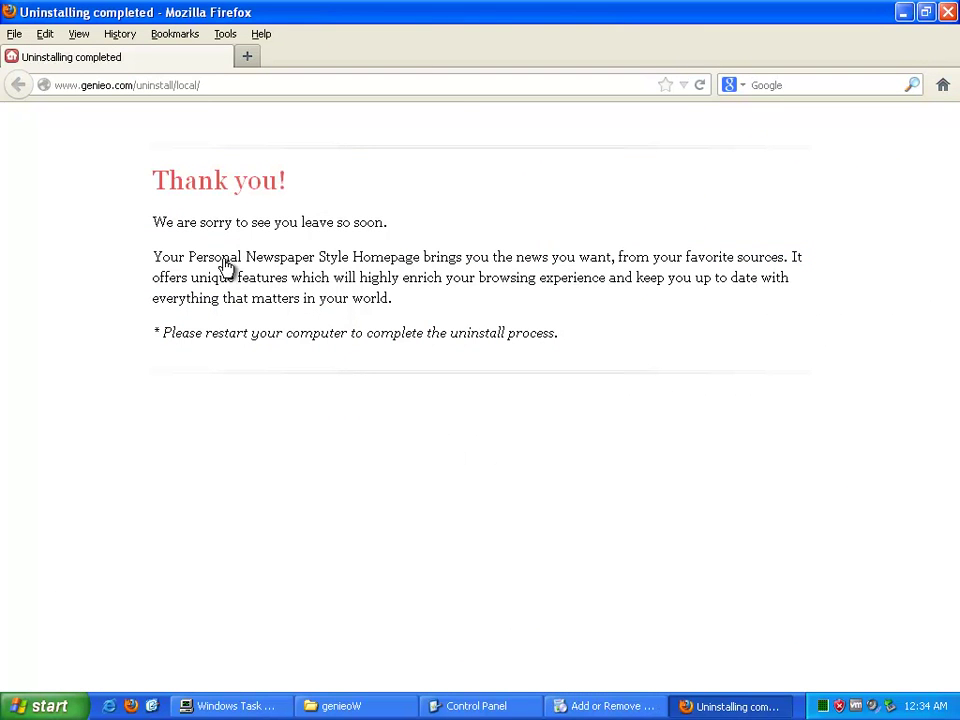
Step: Read the uninstall completion message, including the restart note, and close the browser
drag(158, 262, 756, 336)
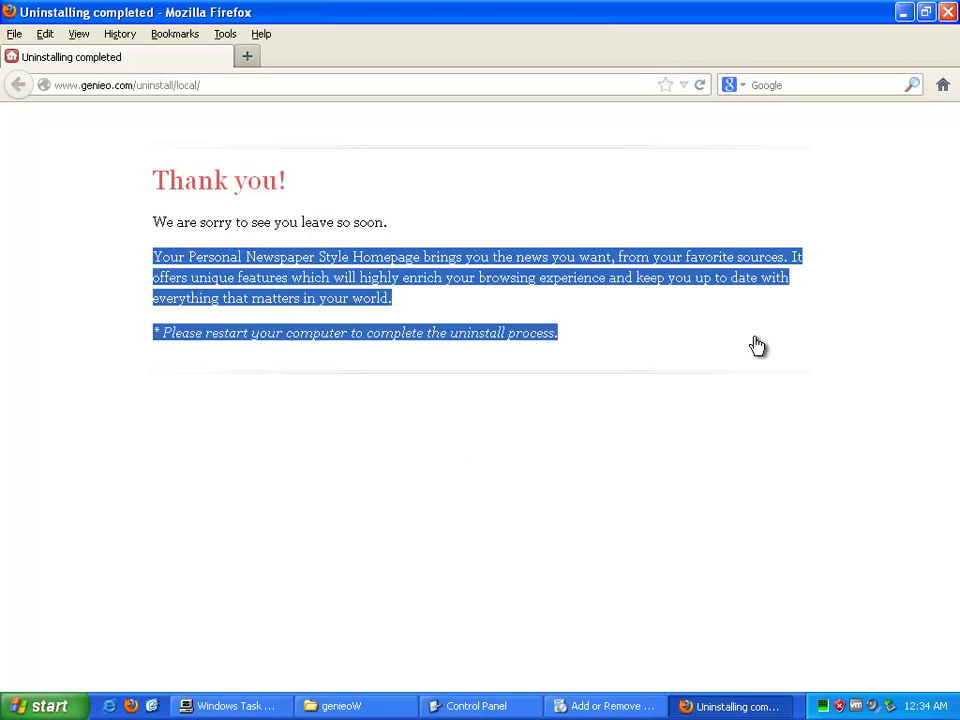
click(588, 362)
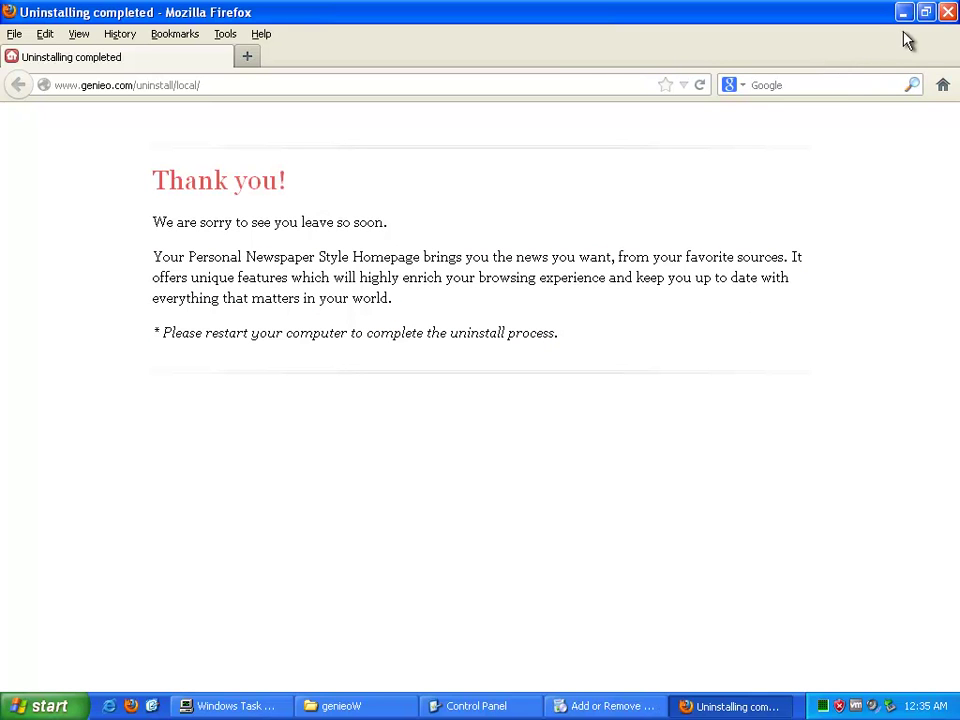
click(948, 20)
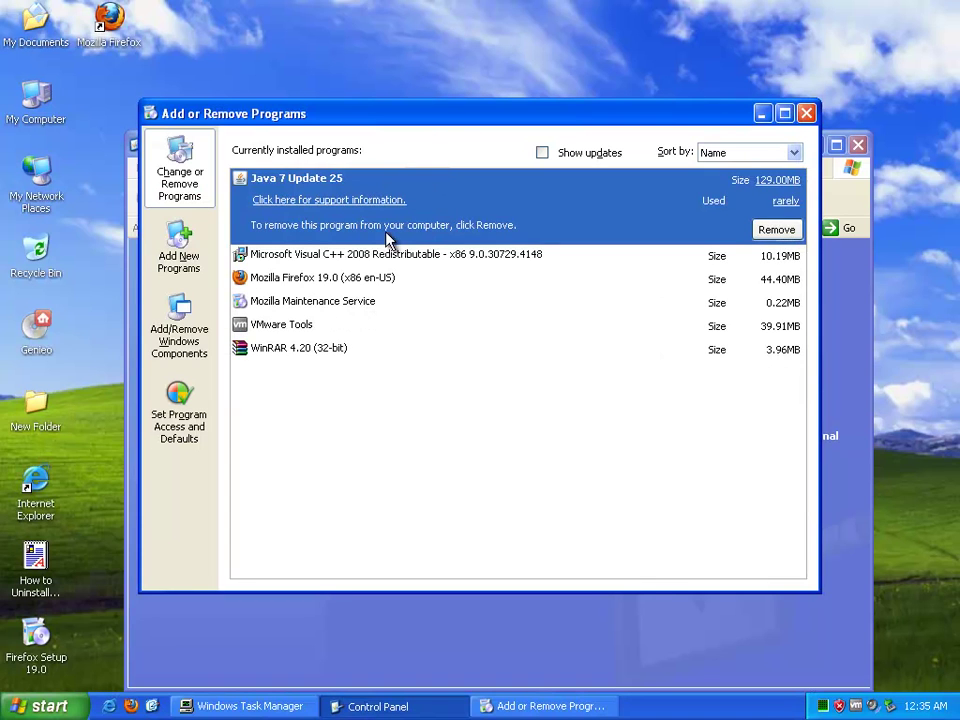
Step: Check the support information for Java 7 Update 25 and remove that program from the computer
click(384, 201)
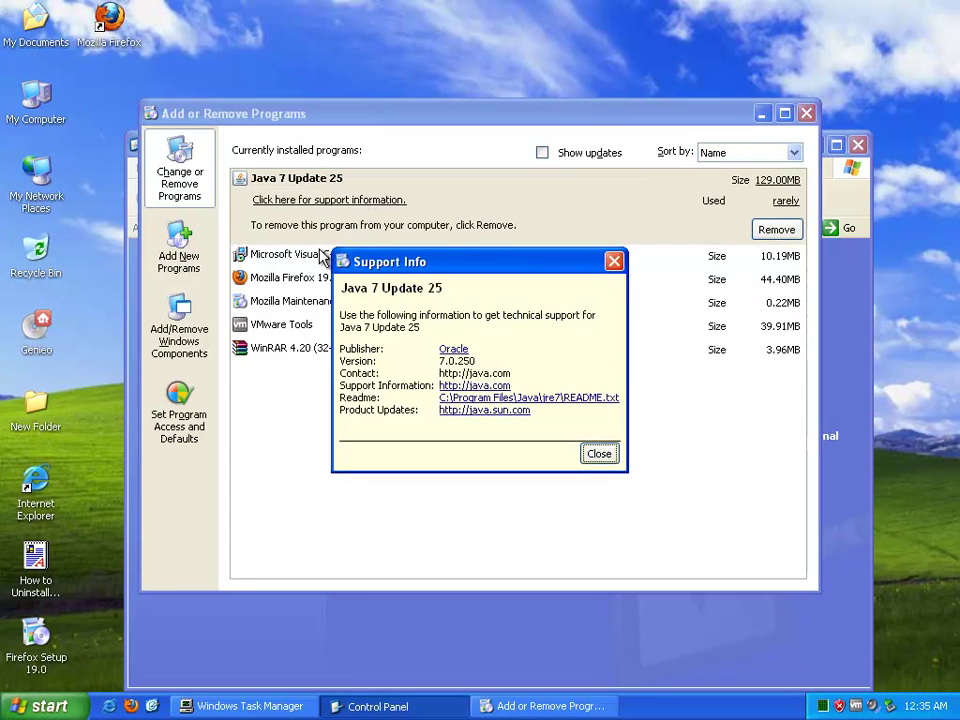
click(605, 456)
click(778, 230)
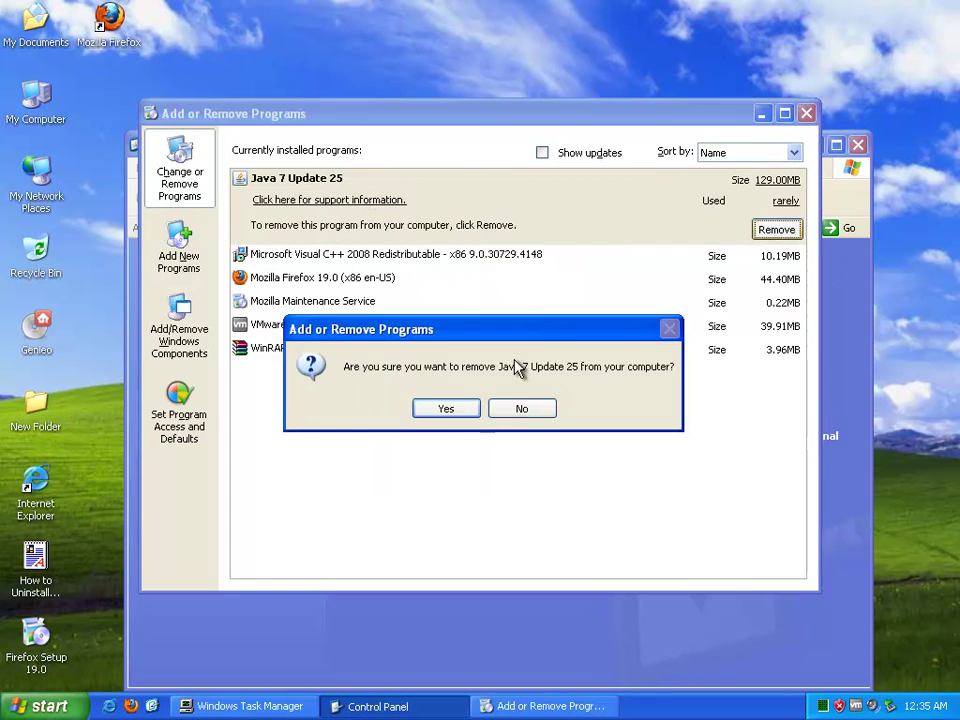
click(430, 418)
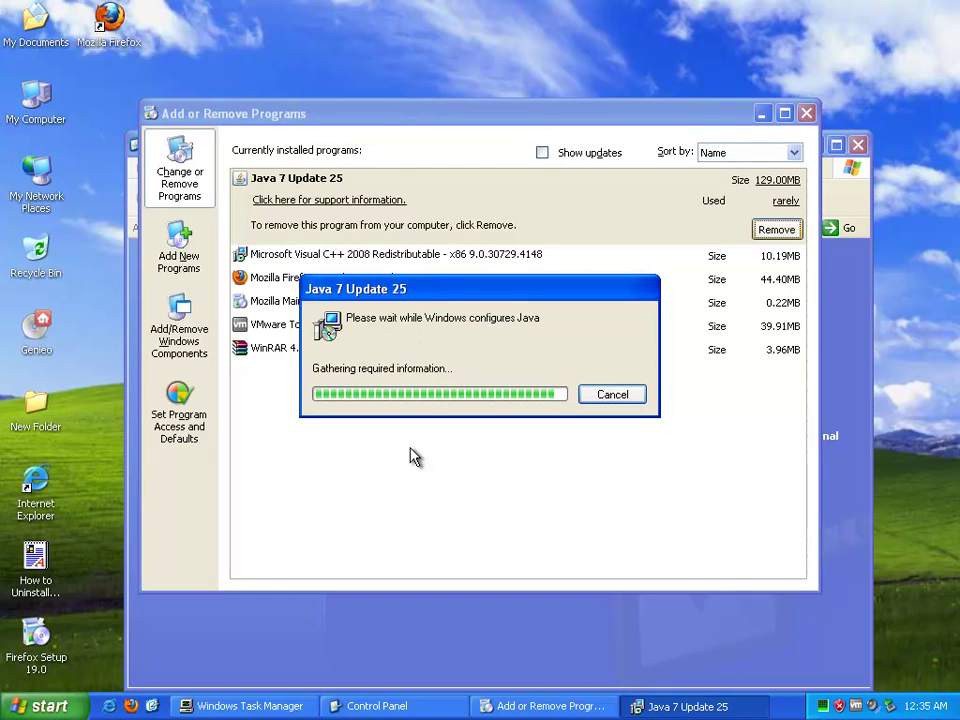
Step: Copy the Genieo file name from the desktop application's properties and check its digital signature details
right_click(42, 345)
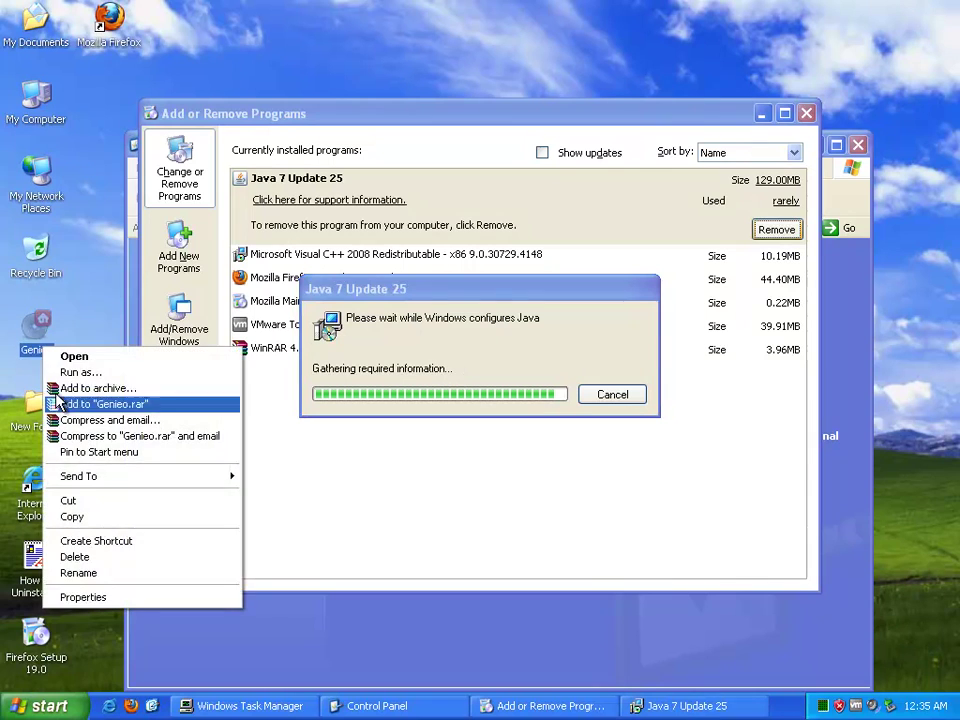
click(84, 597)
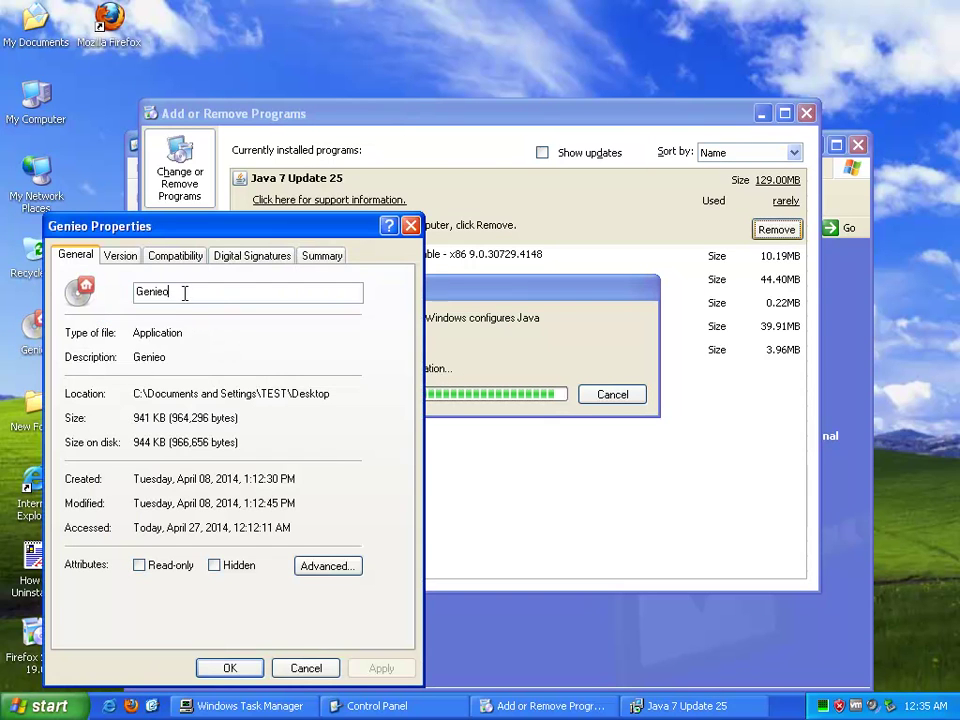
right_click(150, 303)
click(192, 349)
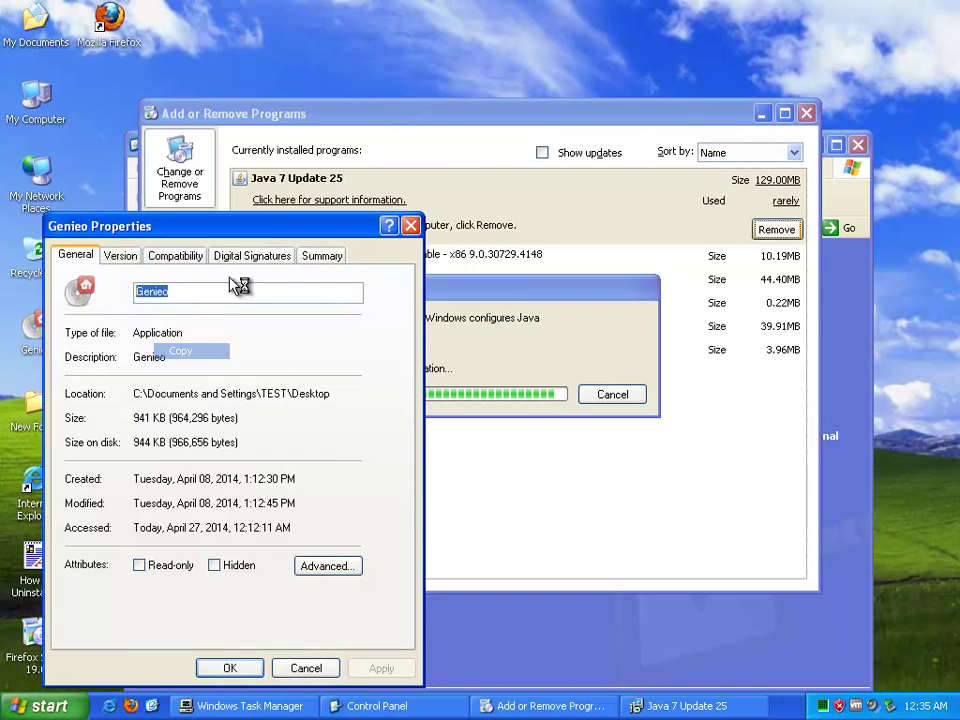
click(252, 255)
drag(172, 309, 226, 309)
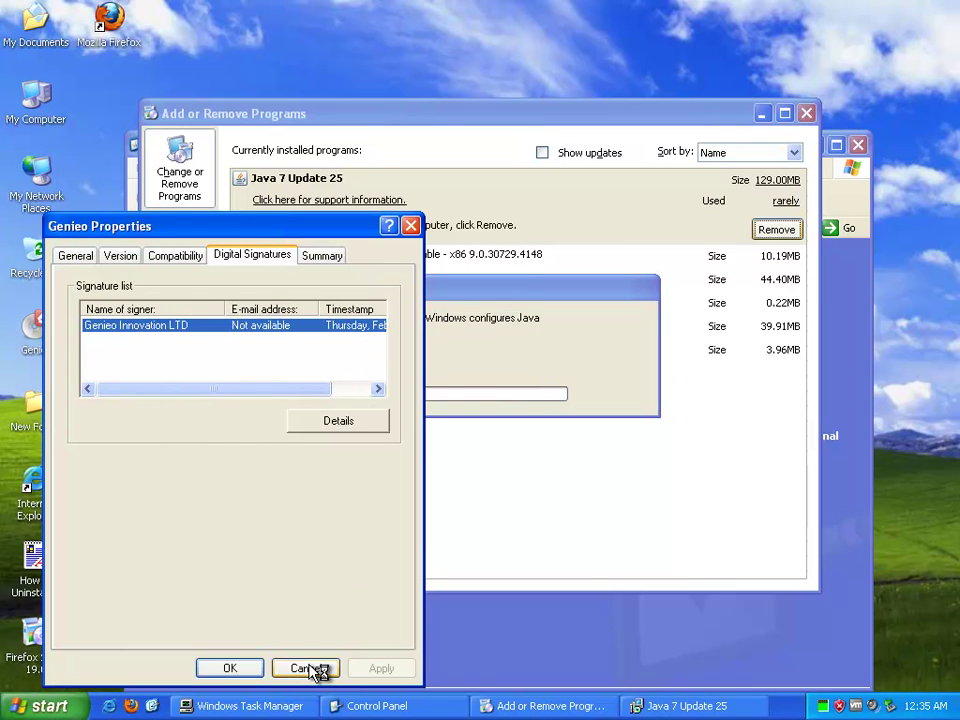
click(306, 668)
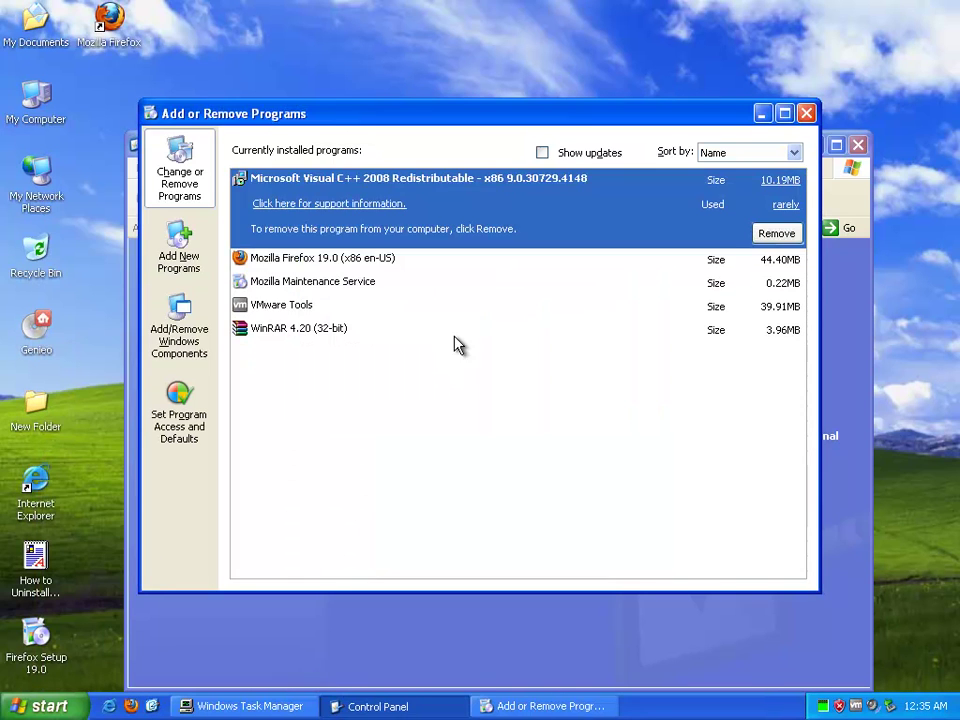
Step: Close Add or Remove Programs and the Control Panel, and refresh the desktop
click(807, 113)
click(857, 145)
right_click(354, 306)
click(409, 334)
click(30, 703)
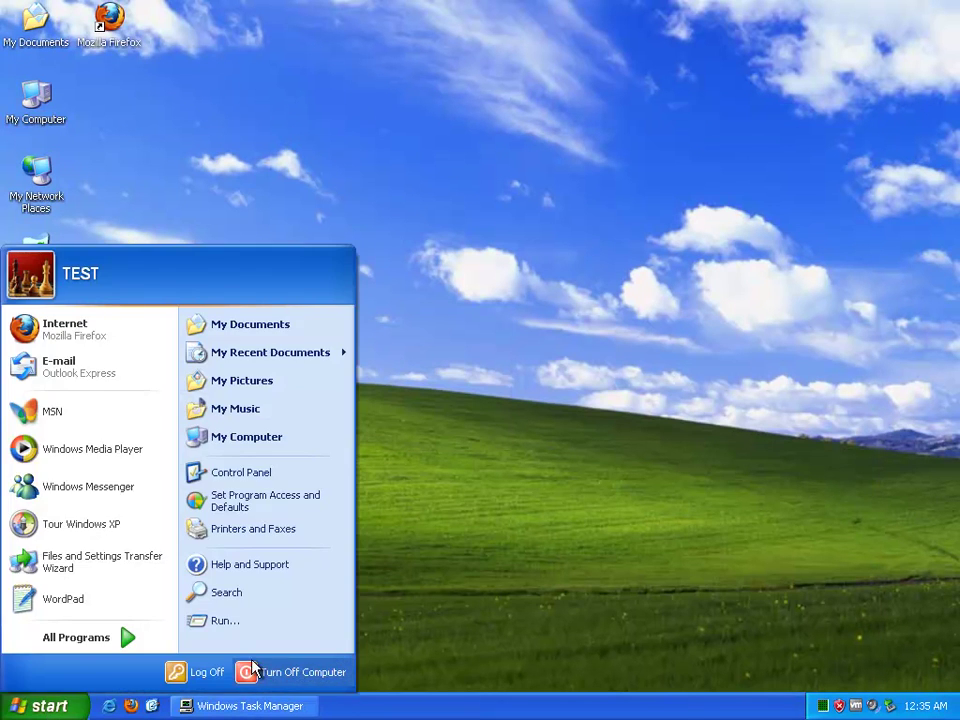
click(280, 674)
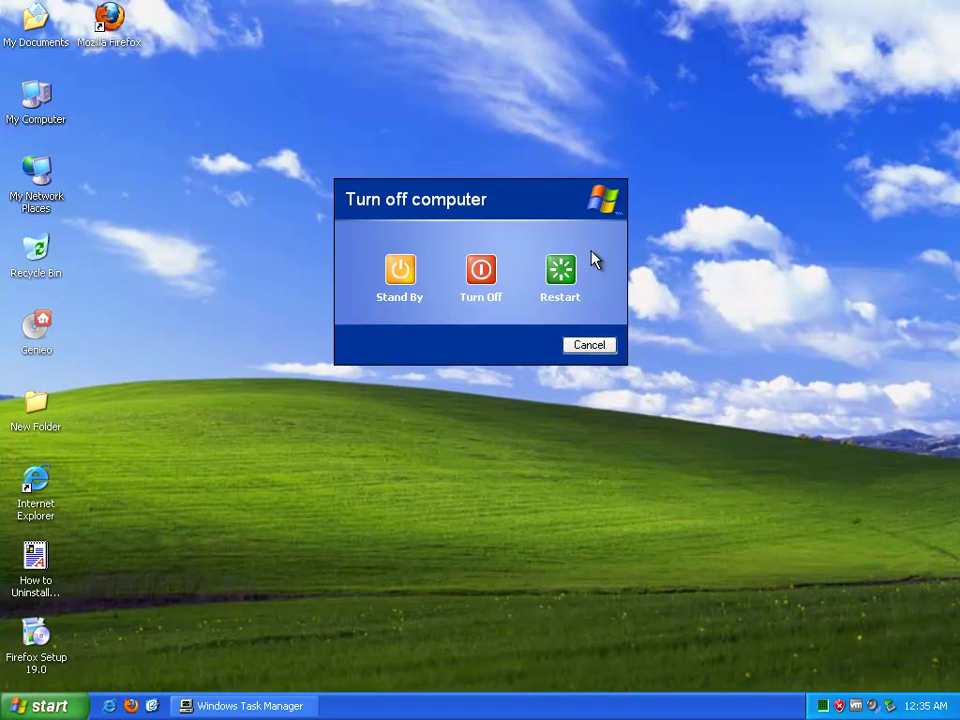
click(574, 348)
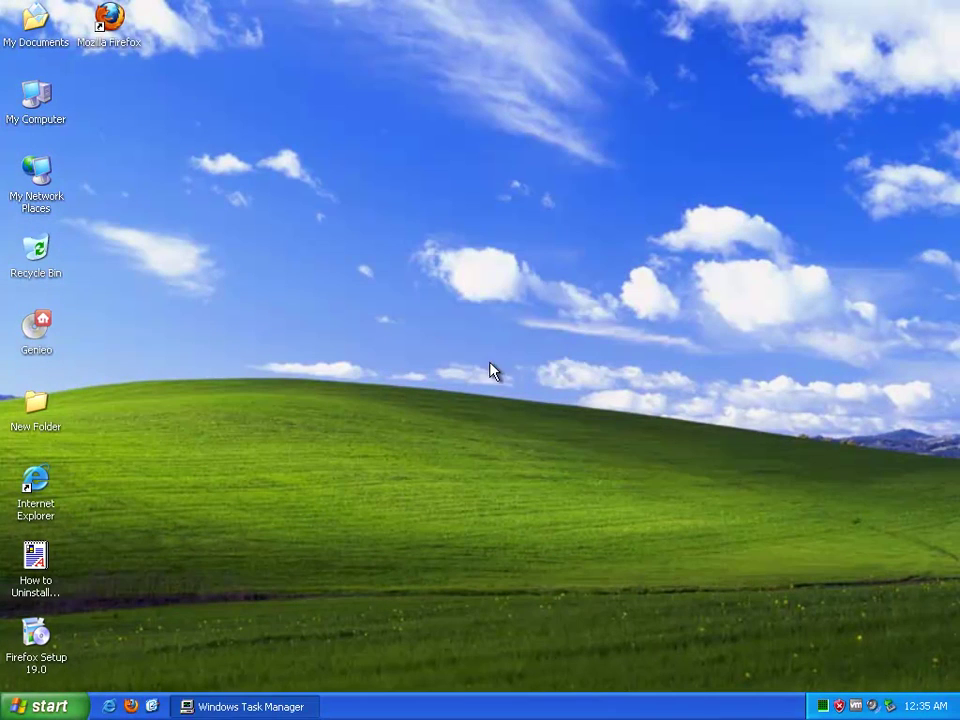
Step: Set up an all files and folders search in My Computer with Genieo as the file name
double_click(36, 97)
click(258, 150)
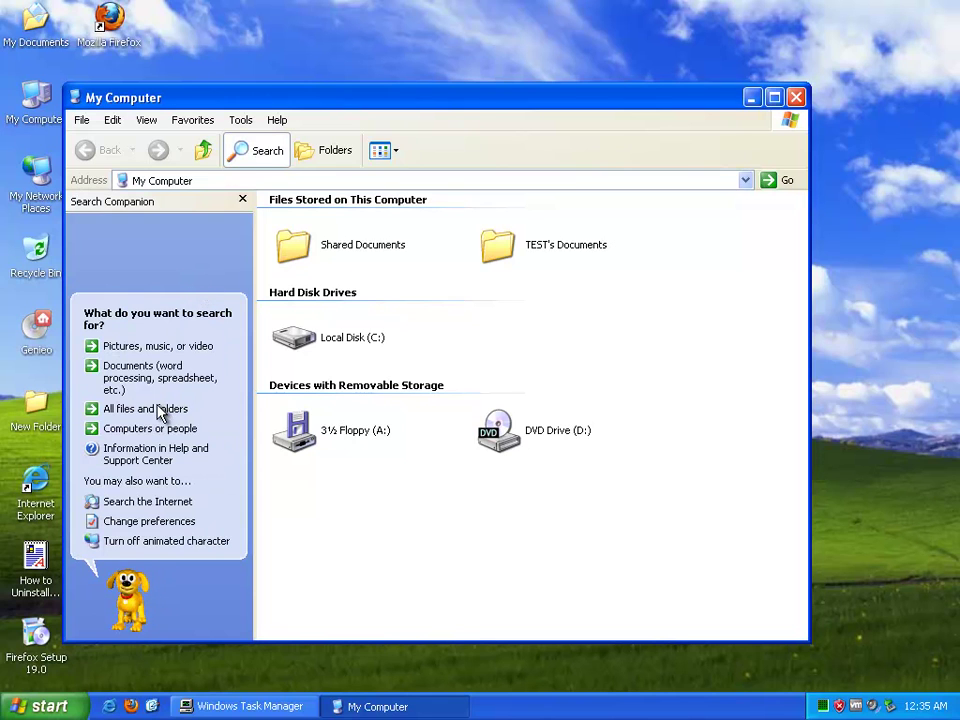
click(160, 412)
right_click(118, 343)
click(144, 405)
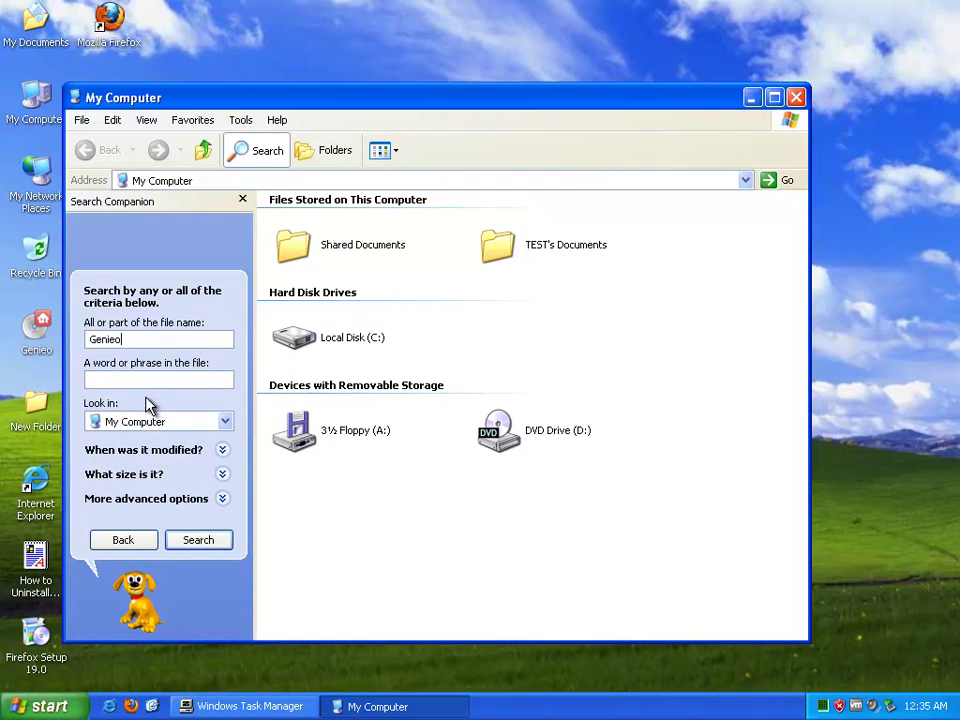
Step: Include hidden files and folders, case-sensitive matching and tape backup in the search options, and run the search
click(150, 498)
click(90, 446)
click(90, 488)
click(90, 503)
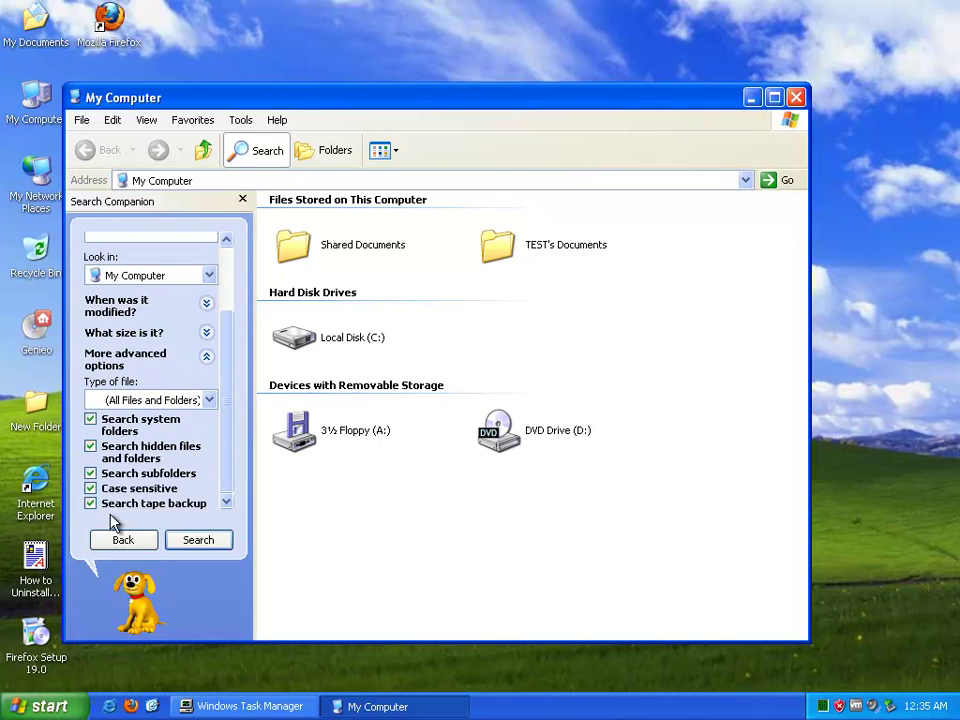
click(200, 362)
click(200, 542)
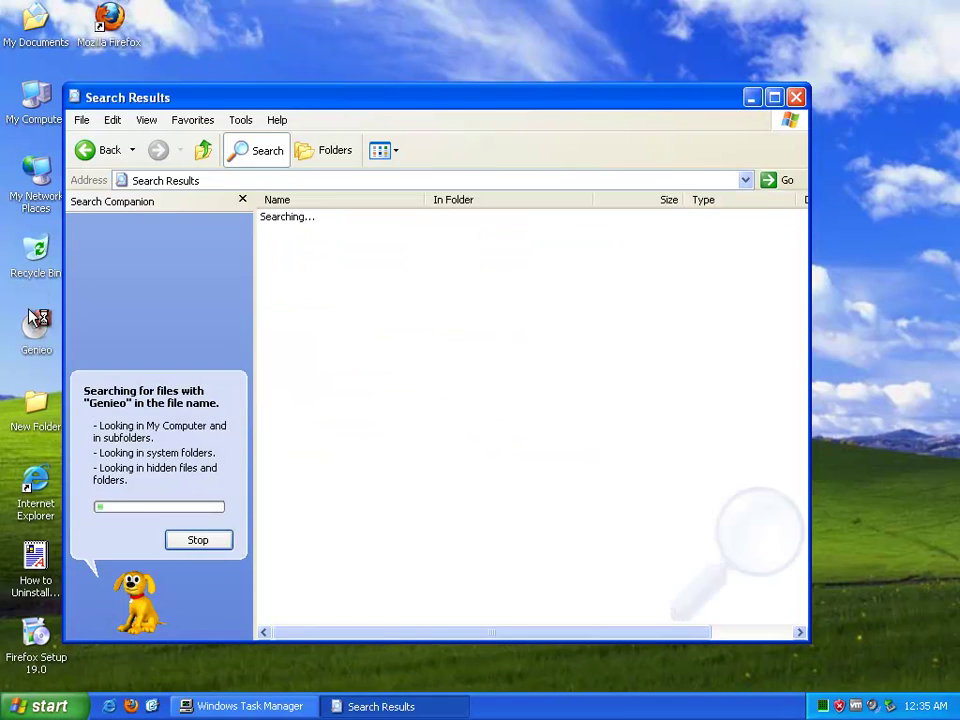
Step: Open a second My Computer window and search all files and folders for JAVA
double_click(30, 98)
click(286, 179)
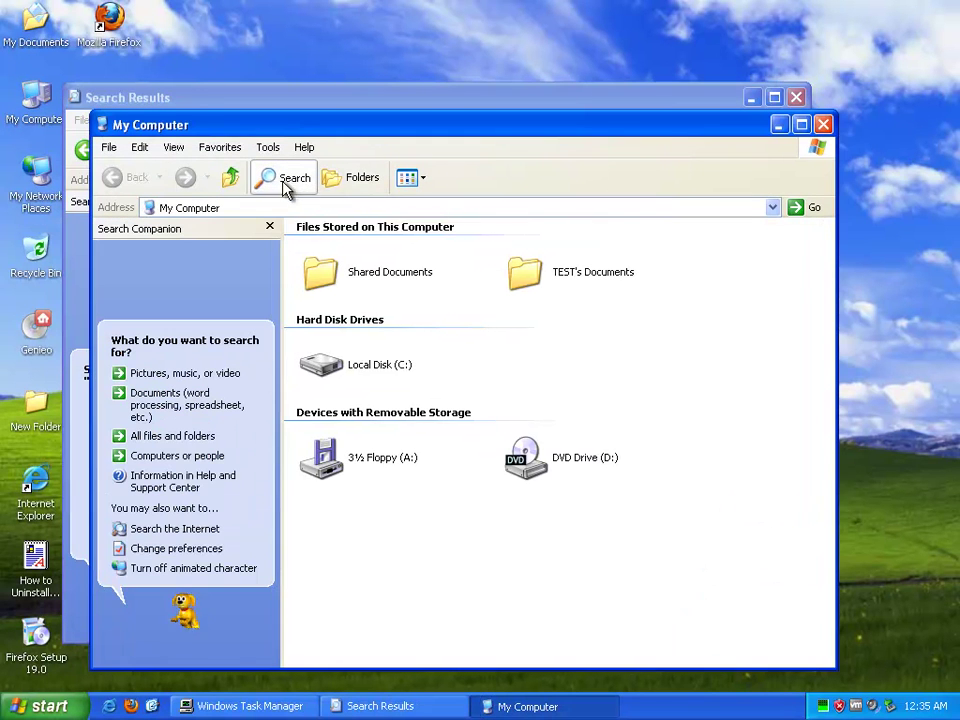
click(188, 442)
text(JAV)
key(Return)
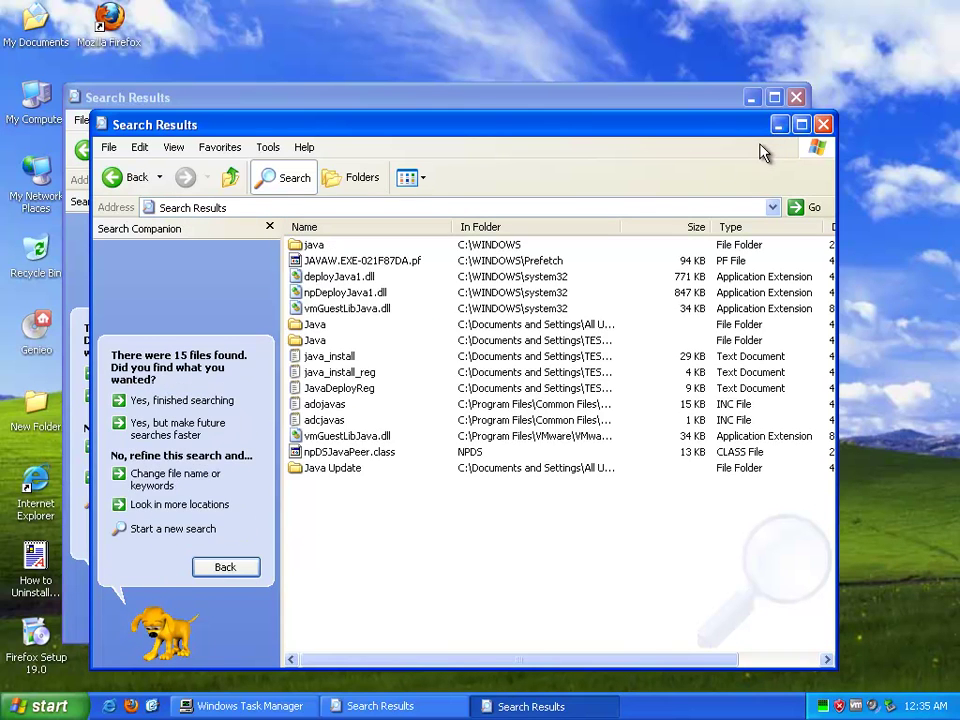
Step: Run REGEDIT and search the registry keys, values and data for Genieo
key(super+r)
text(REGEDIT)
key(Return)
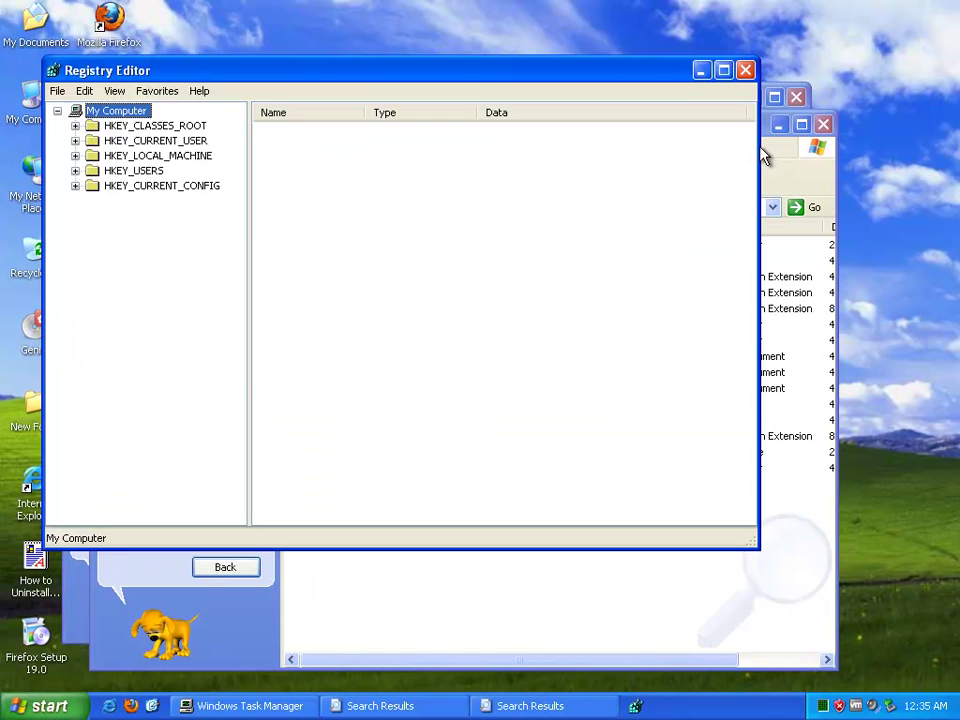
key(ctrl+f)
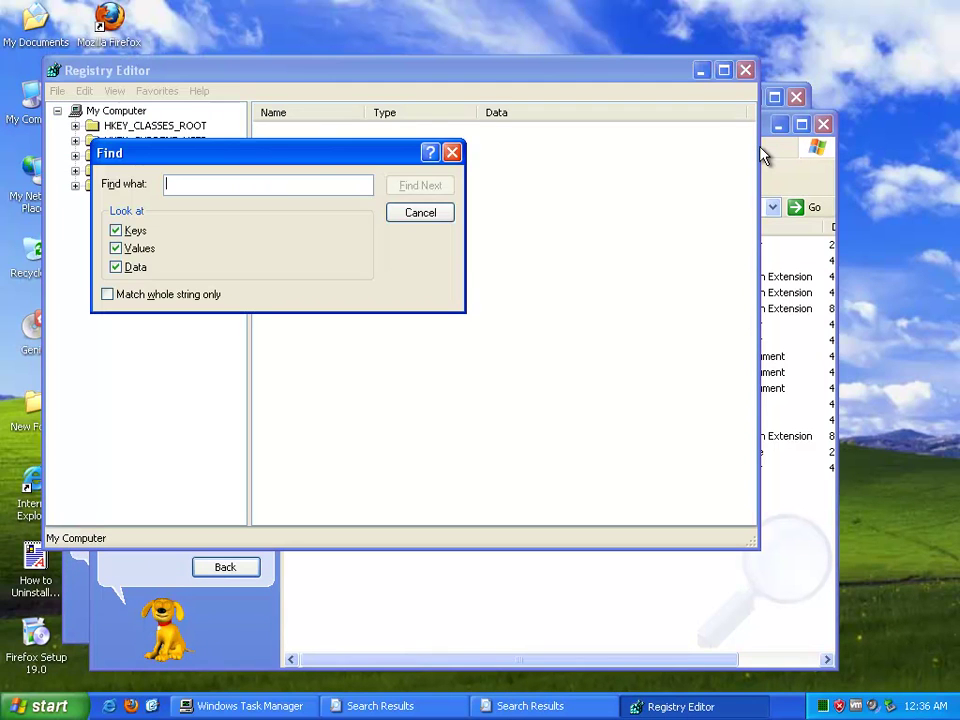
text(Genieo)
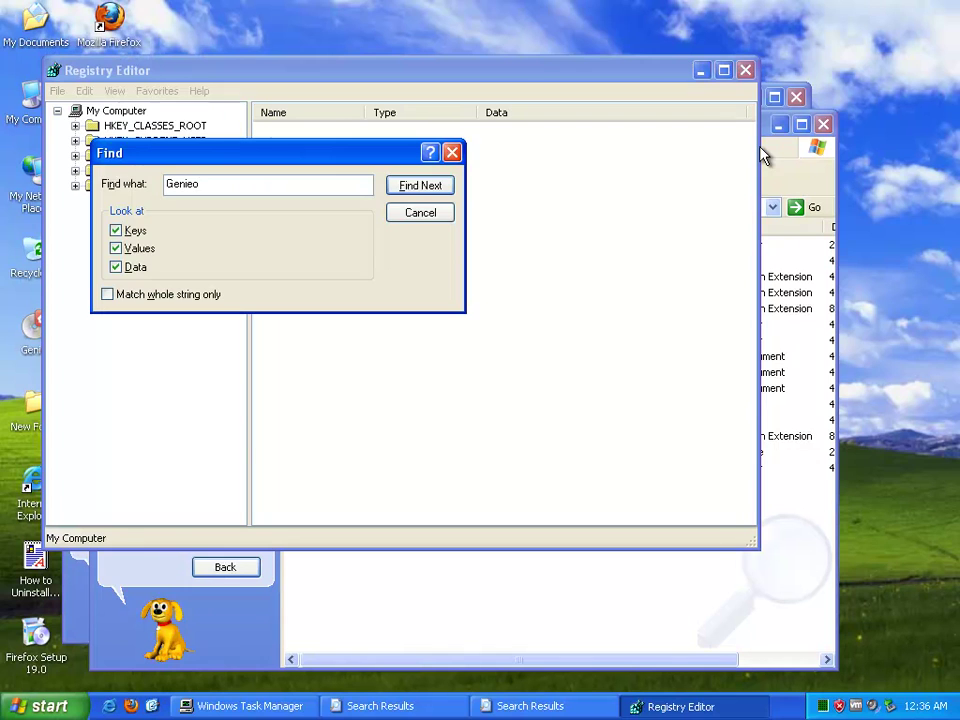
key(Return)
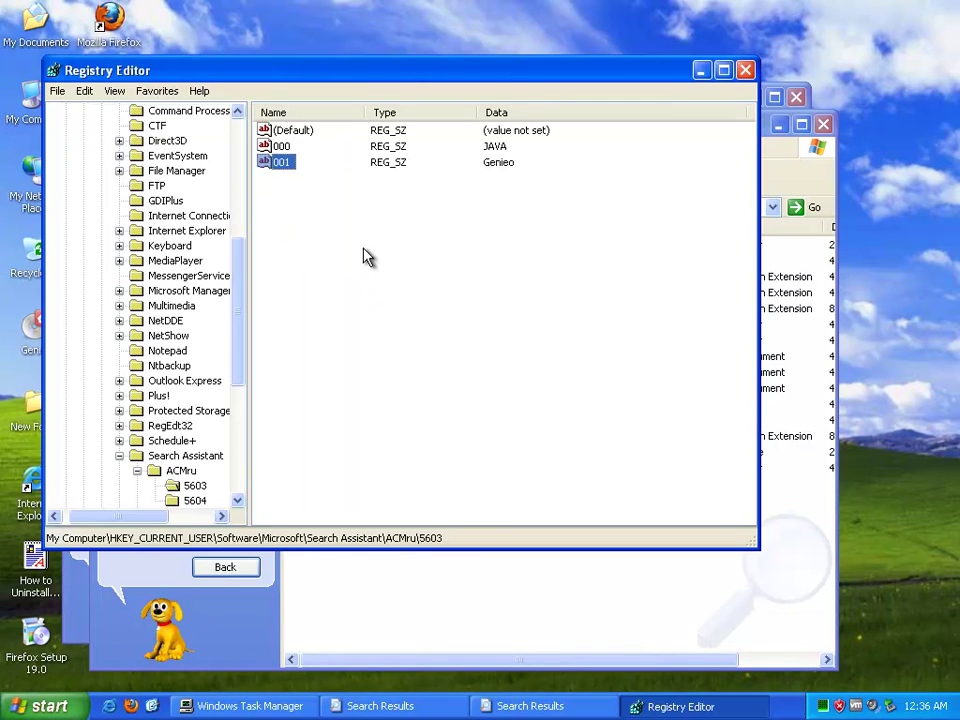
Step: Delete the 001 (Genieo) and 000 (JAVA) values from the Search Assistant ACMru\5603 registry key
key(Delete)
key(Return)
click(284, 148)
key(Delete)
key(Return)
Step: Find and delete the next Genieo matches in the registry, and close the Registry Editor after checking the MUICache entries
key(F3)
key(Delete)
key(Return)
key(F3)
key(Delete)
key(Return)
key(Down)
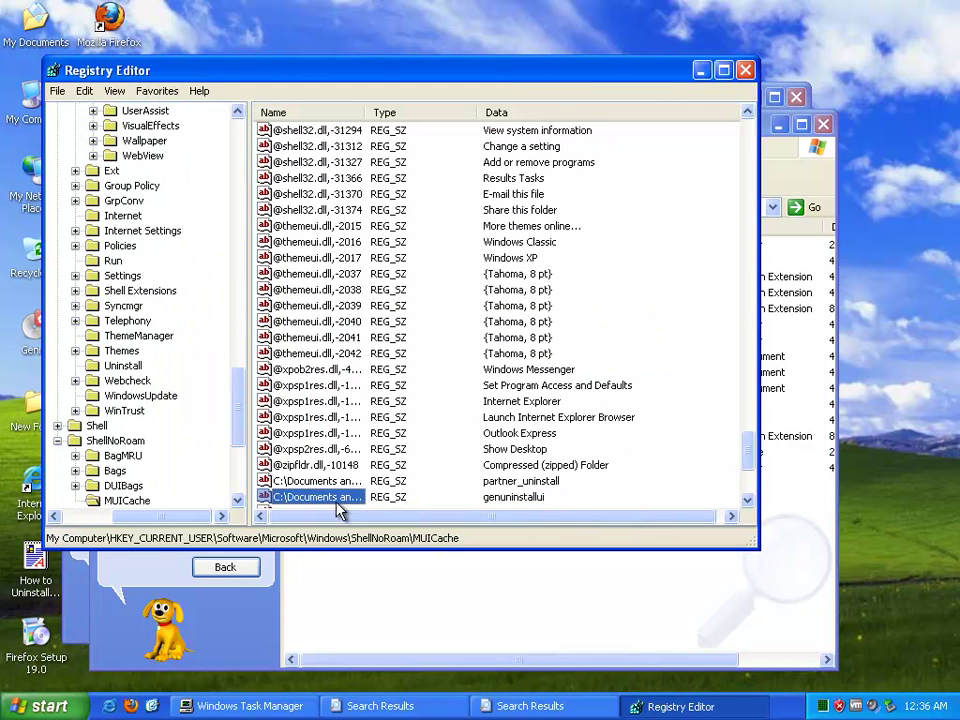
key(Down)
key(Down)
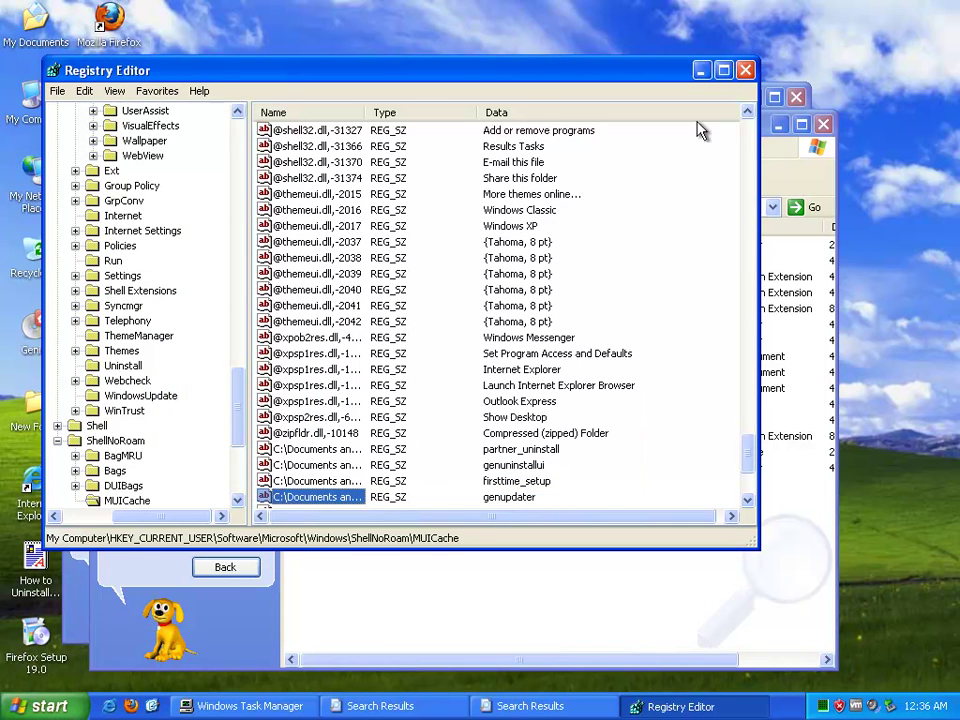
click(745, 70)
Step: Delete the Java files and folders listed in the search results and close that window
drag(356, 540, 338, 242)
key(Delete)
key(Return)
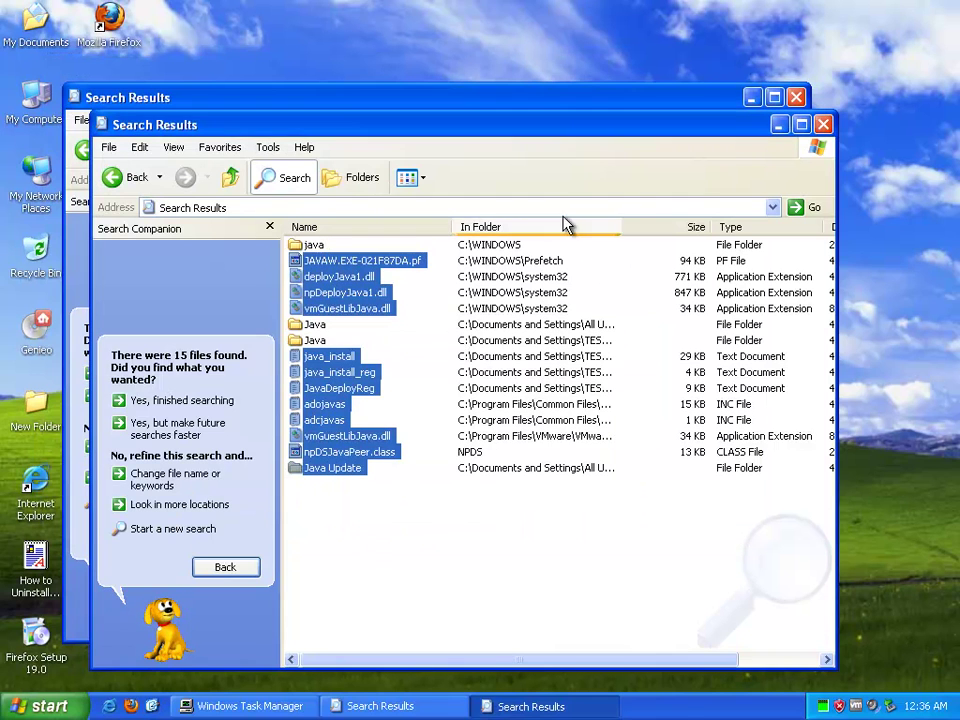
click(823, 124)
Step: Delete the items found by the Genieo search and close its results window
drag(338, 322, 300, 219)
key(Delete)
key(Return)
click(797, 98)
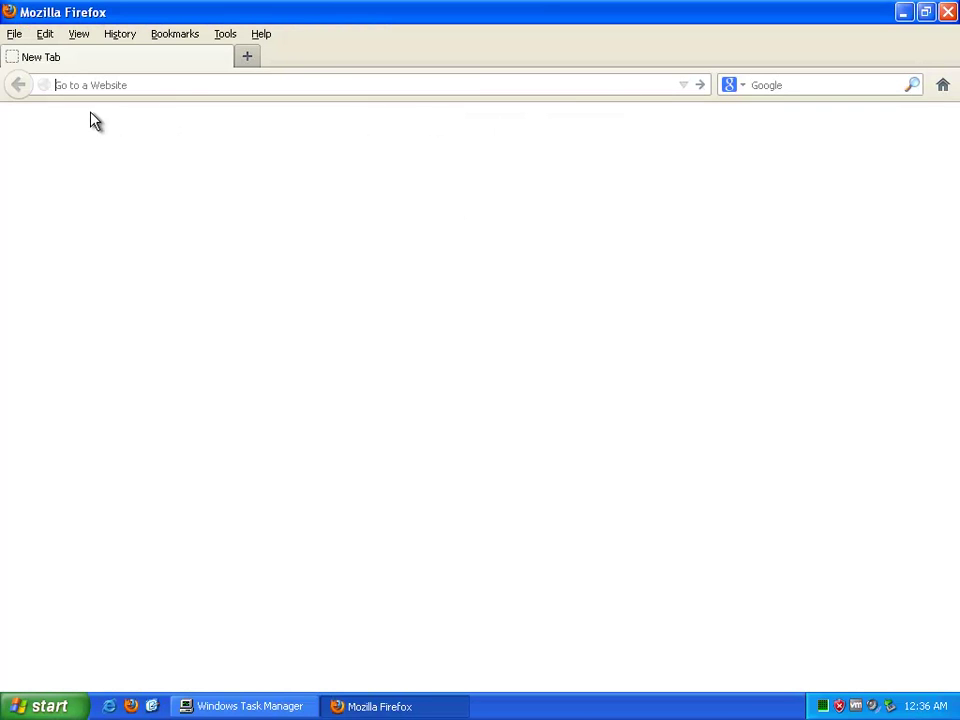
Step: Clear Firefox's history with the time range Everything, including Offline Website Data and Site Preferences, and accept the options
click(224, 35)
click(238, 193)
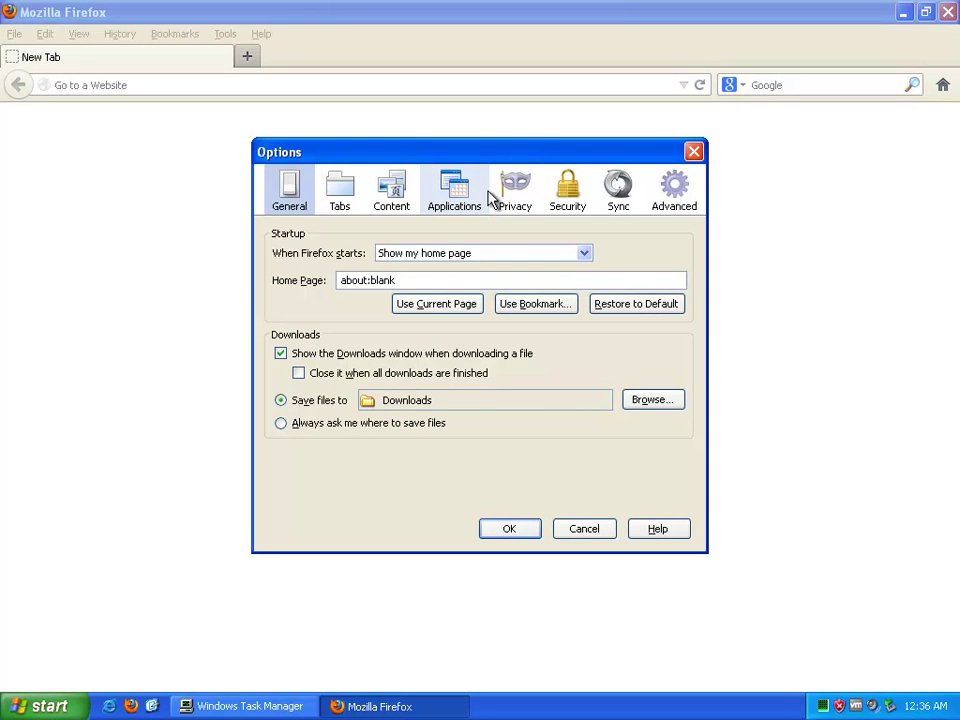
click(515, 192)
click(428, 411)
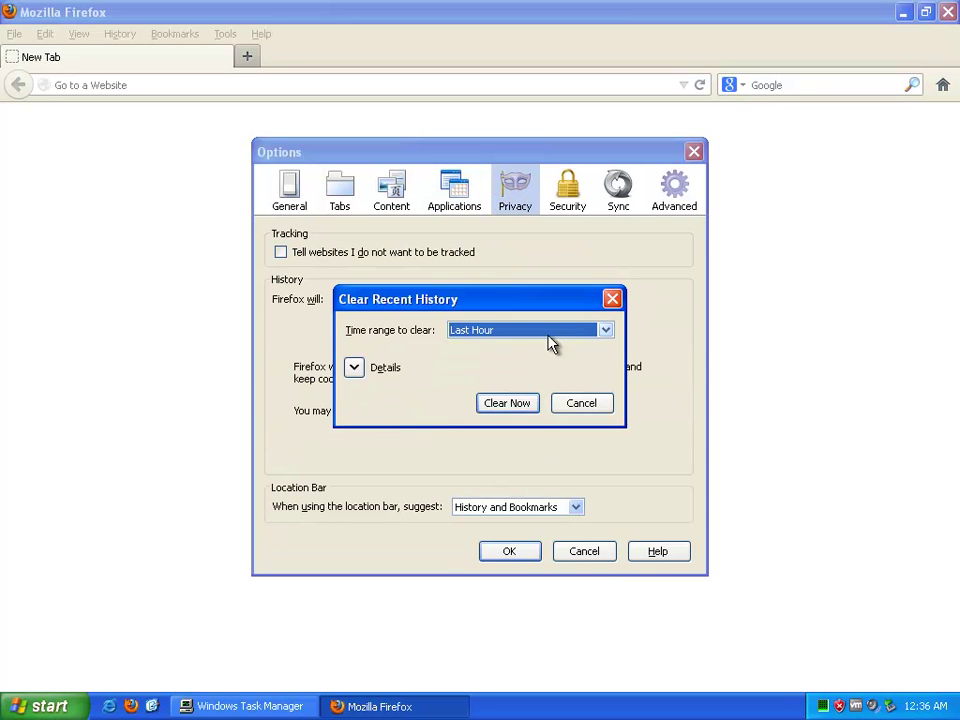
click(605, 330)
click(531, 431)
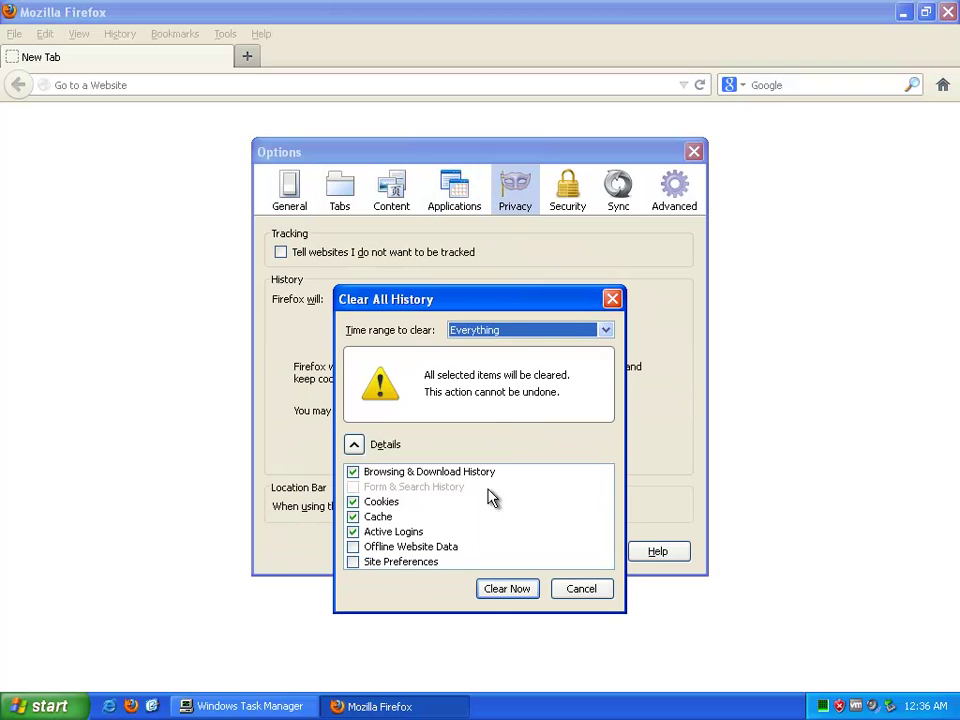
click(400, 547)
click(400, 562)
click(507, 589)
click(514, 553)
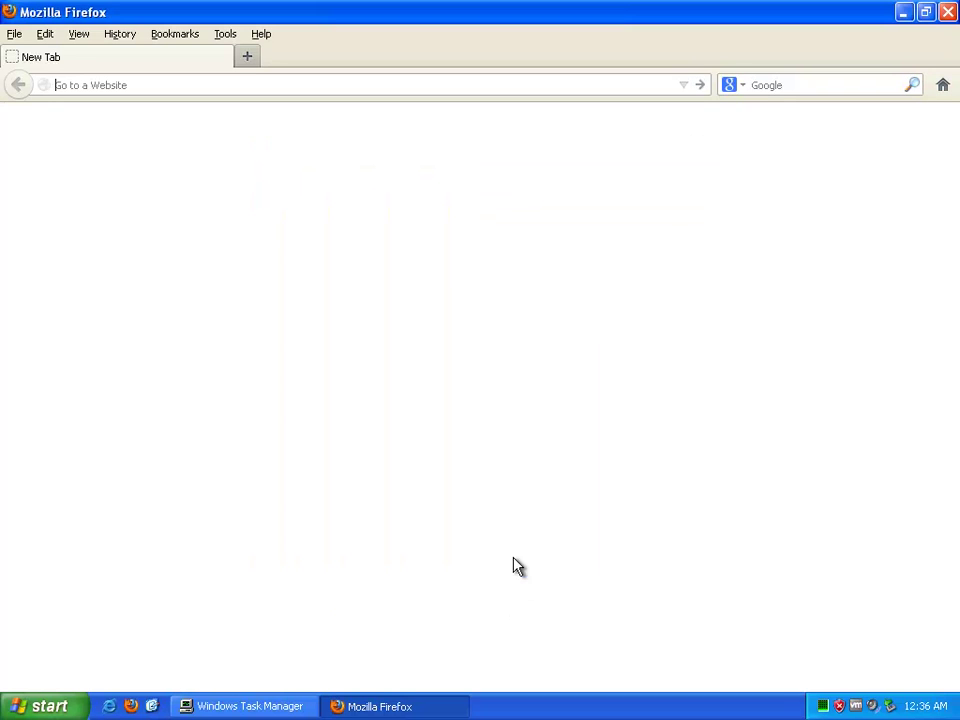
Step: Remove the "Search the web" engine from Firefox's search engine list and close the browser
click(744, 87)
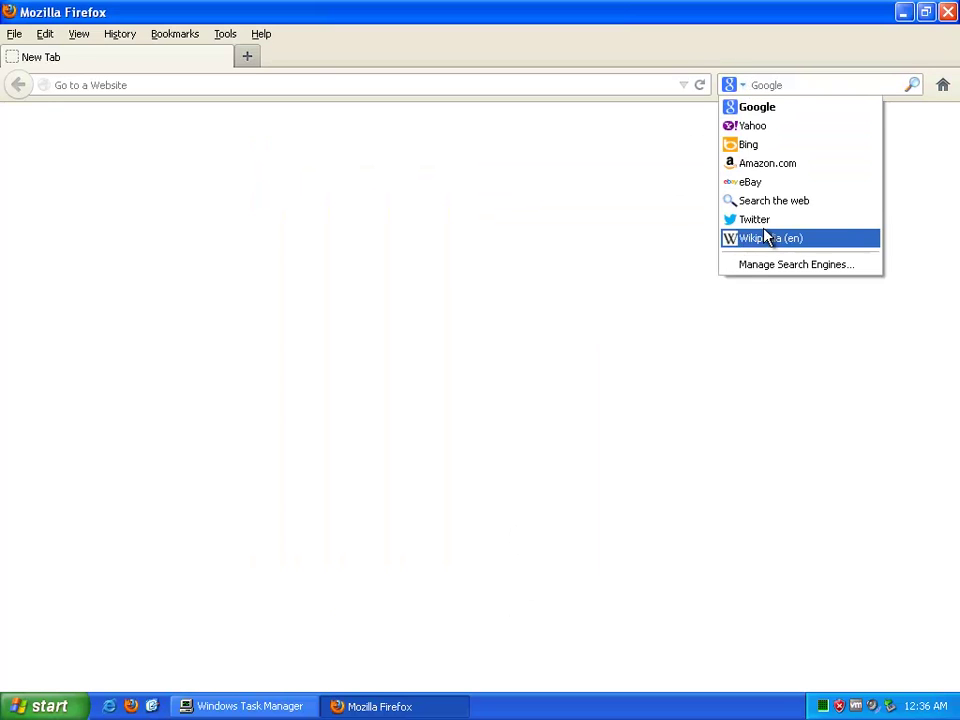
click(812, 266)
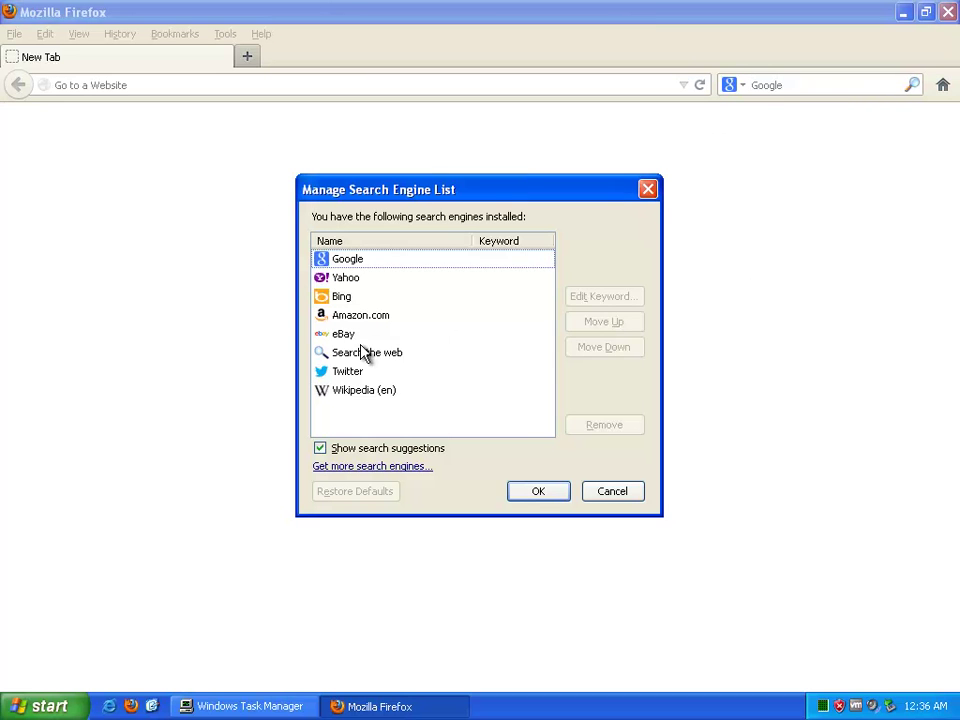
click(360, 358)
click(610, 428)
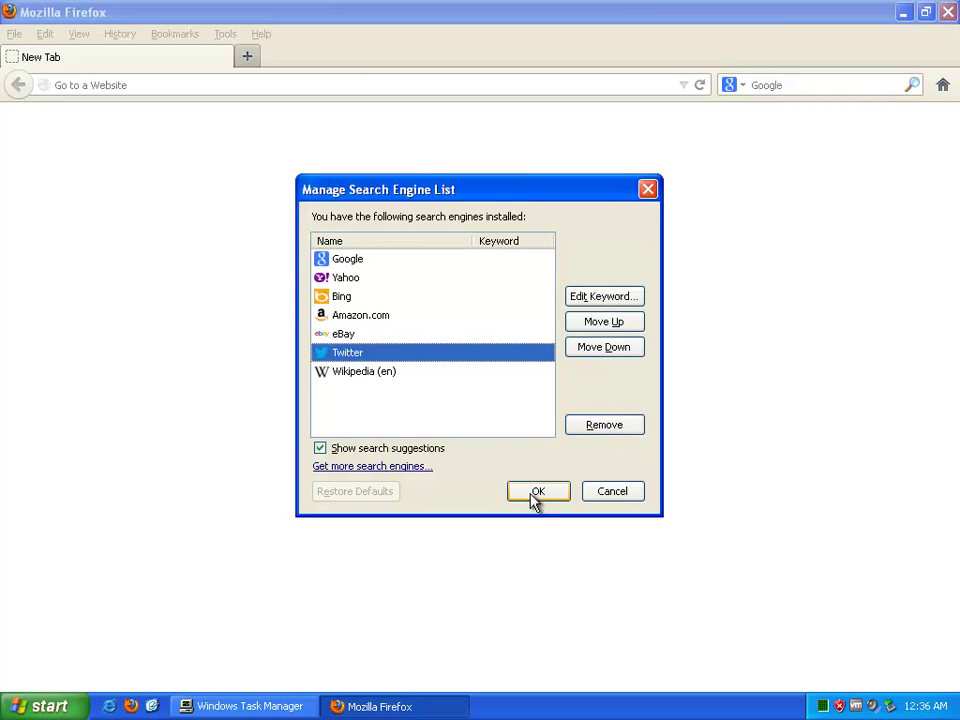
click(532, 494)
click(946, 13)
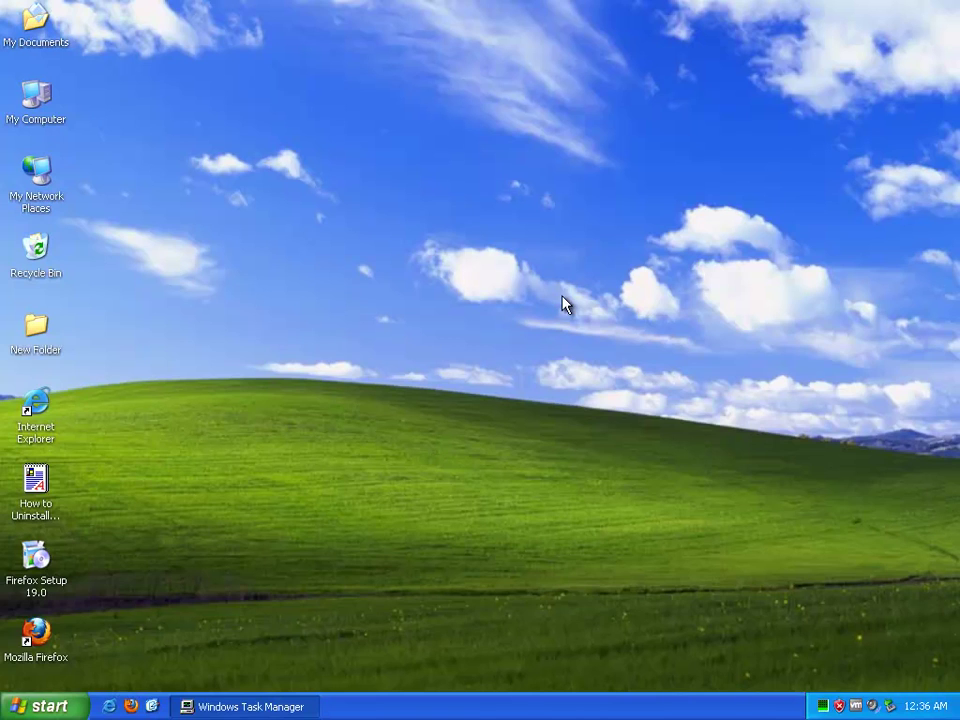
Step: Launch Internet Explorer without making it the default browser, stop loading the start page, and open Internet Options
click(109, 706)
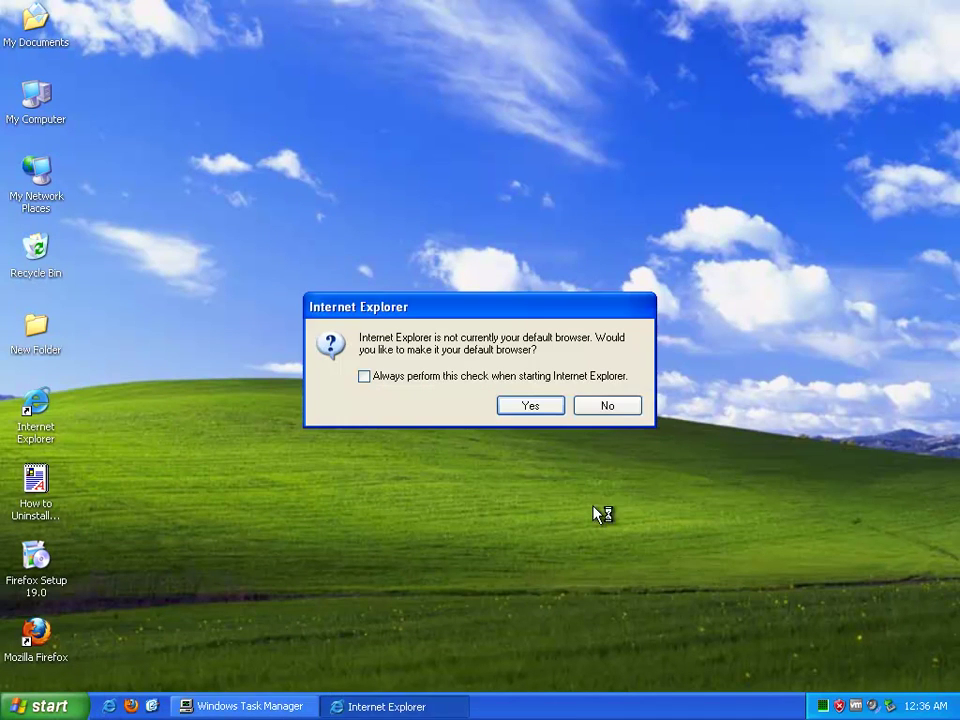
click(626, 405)
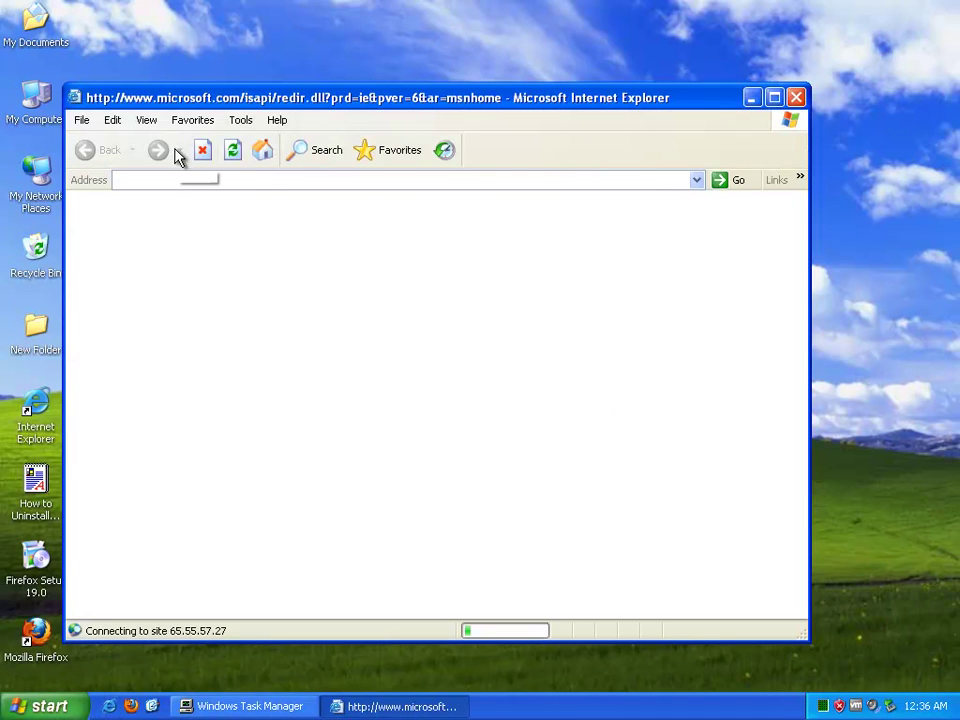
click(208, 155)
click(240, 120)
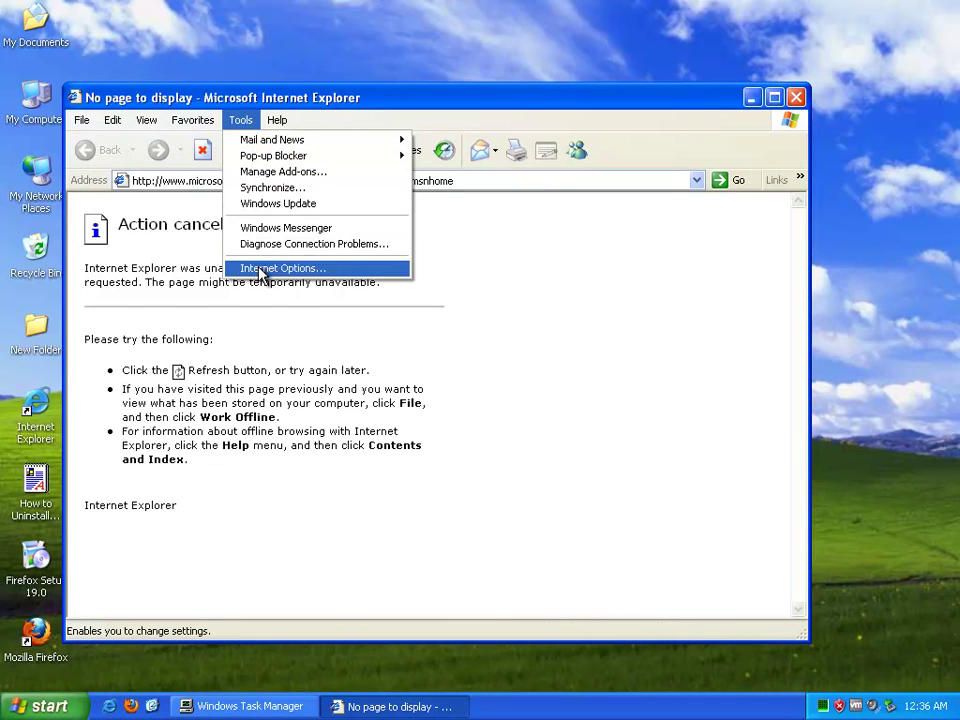
click(266, 272)
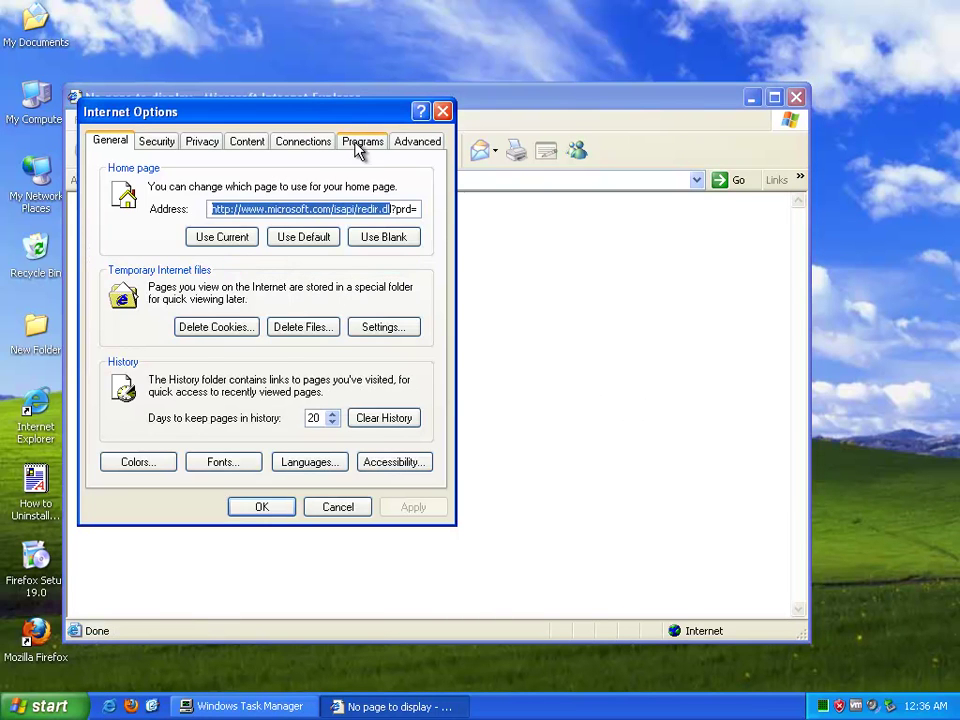
Step: Review the add-ons used by Internet Explorer and close the Manage Add-ons window
click(356, 143)
click(172, 424)
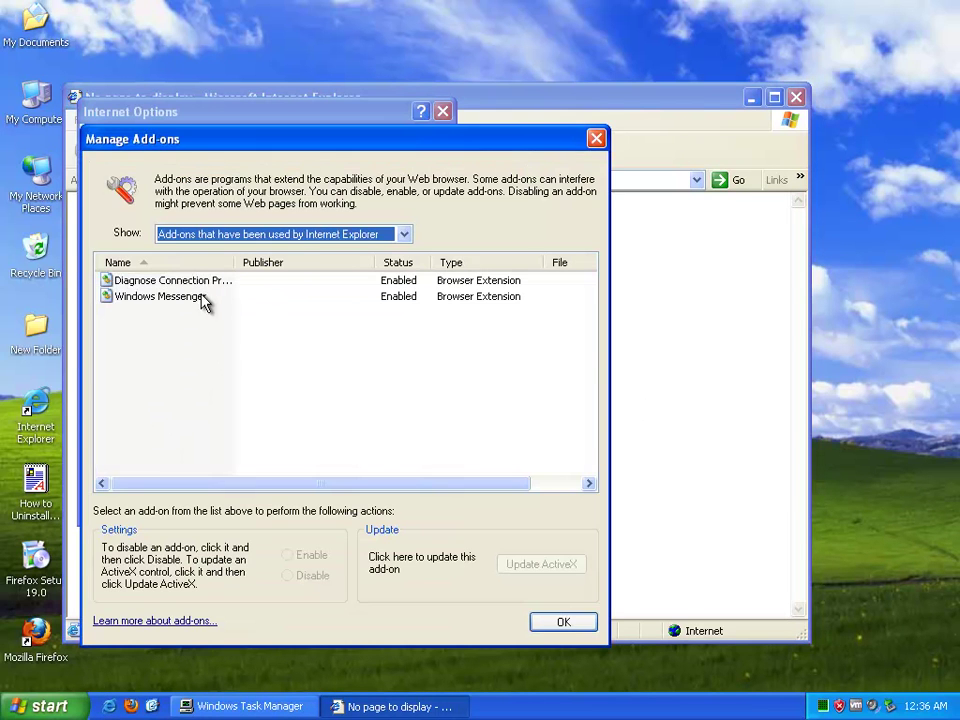
click(596, 138)
Step: Delete Internet Explorer's cookies and temporary Internet files
click(110, 140)
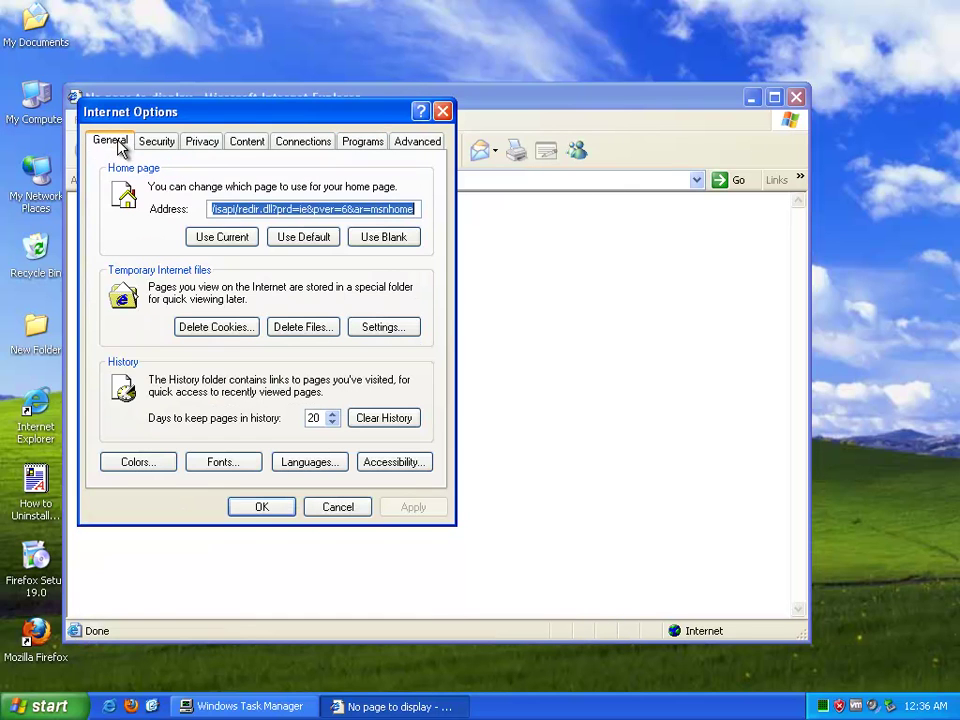
click(231, 333)
click(236, 212)
click(306, 330)
click(281, 260)
Step: Clear Internet Explorer's history of visited websites, accept the options, and close the browser
click(370, 420)
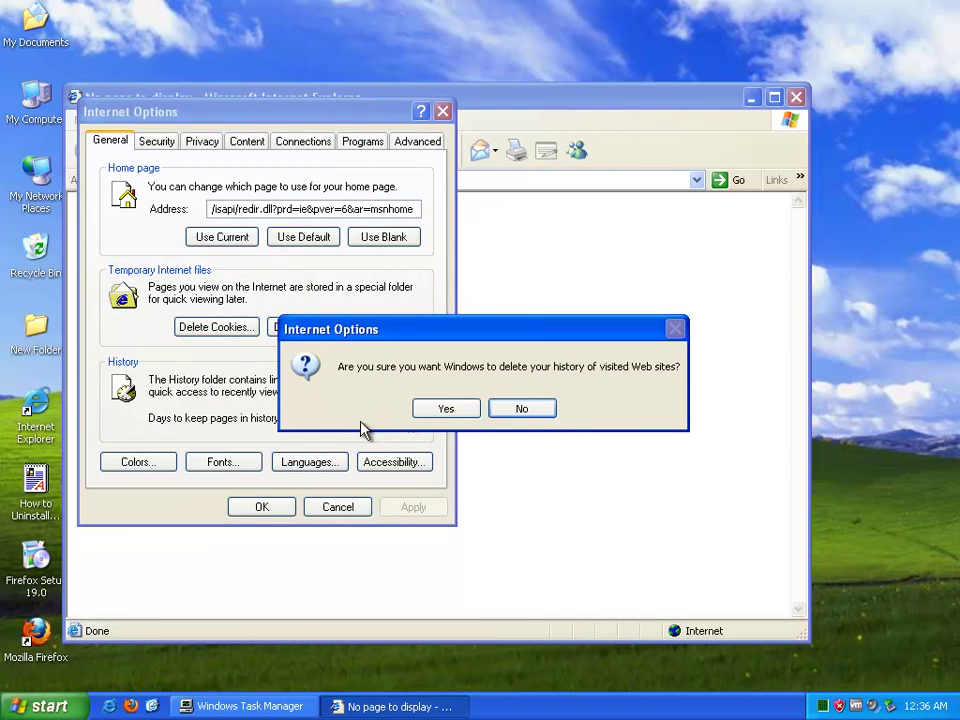
click(454, 412)
click(285, 510)
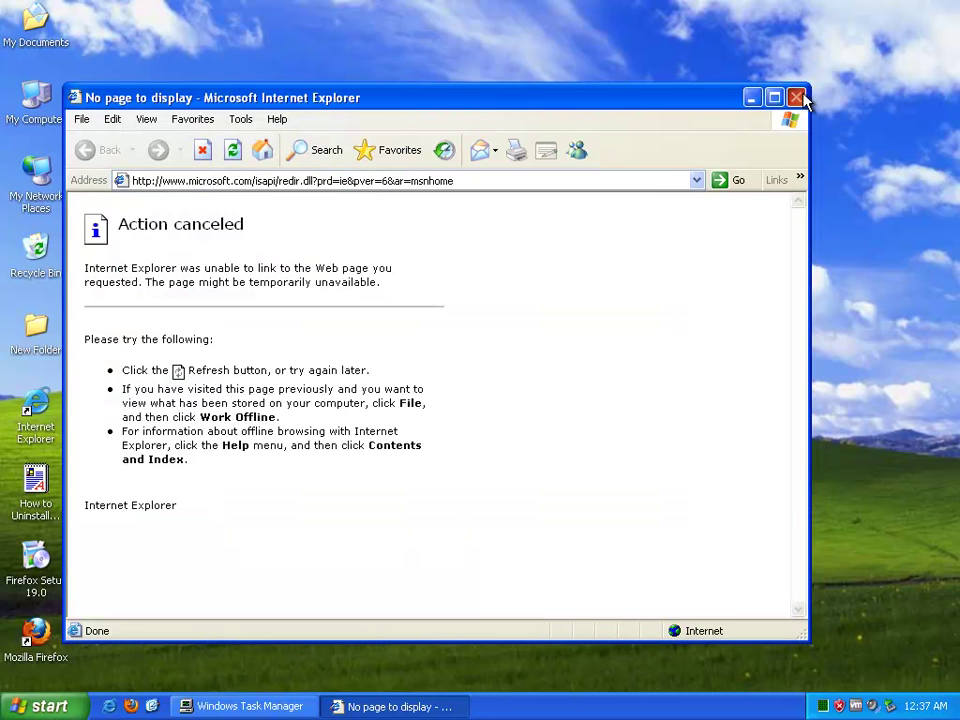
click(797, 97)
Step: Open the Recycle Bin, select all the Genieo items, show them as thumbnails, and empty the bin
double_click(35, 248)
drag(696, 399, 360, 252)
click(445, 197)
click(455, 224)
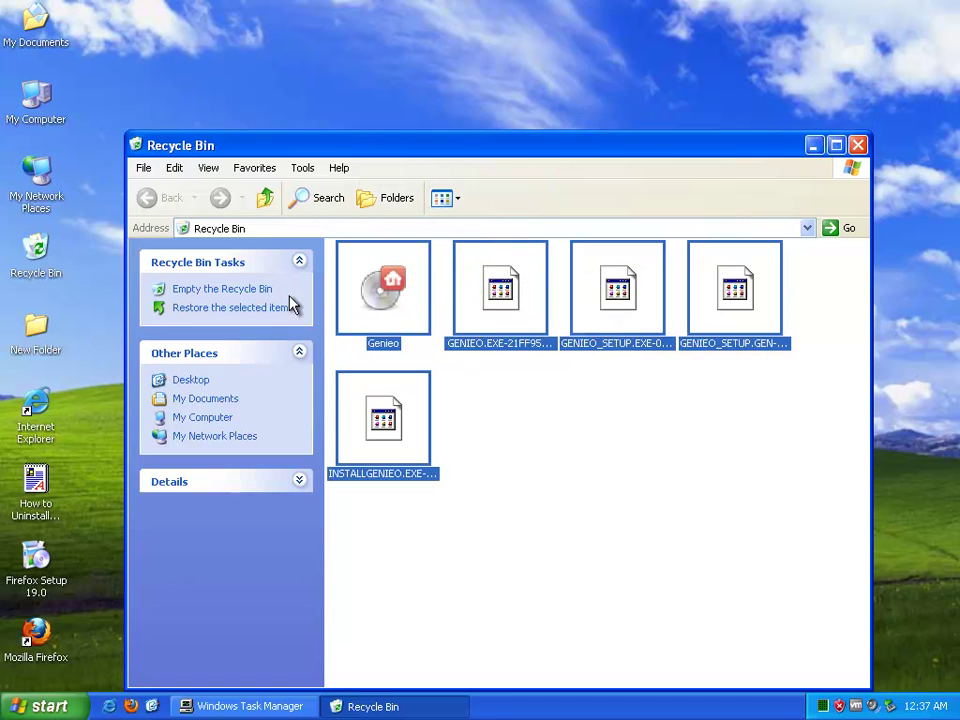
click(250, 289)
drag(444, 298, 484, 501)
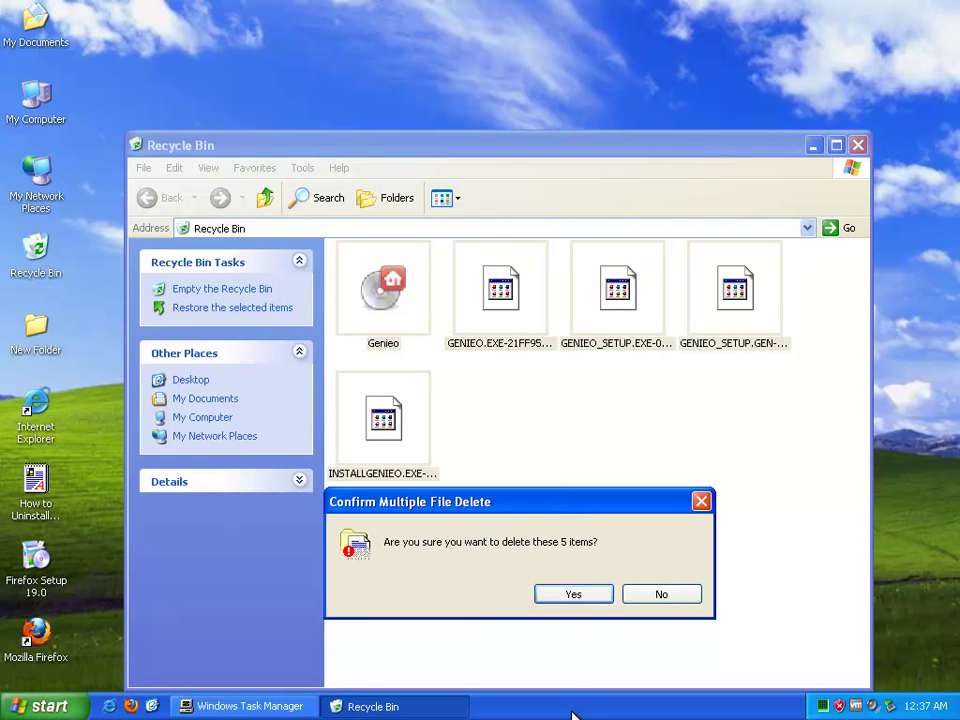